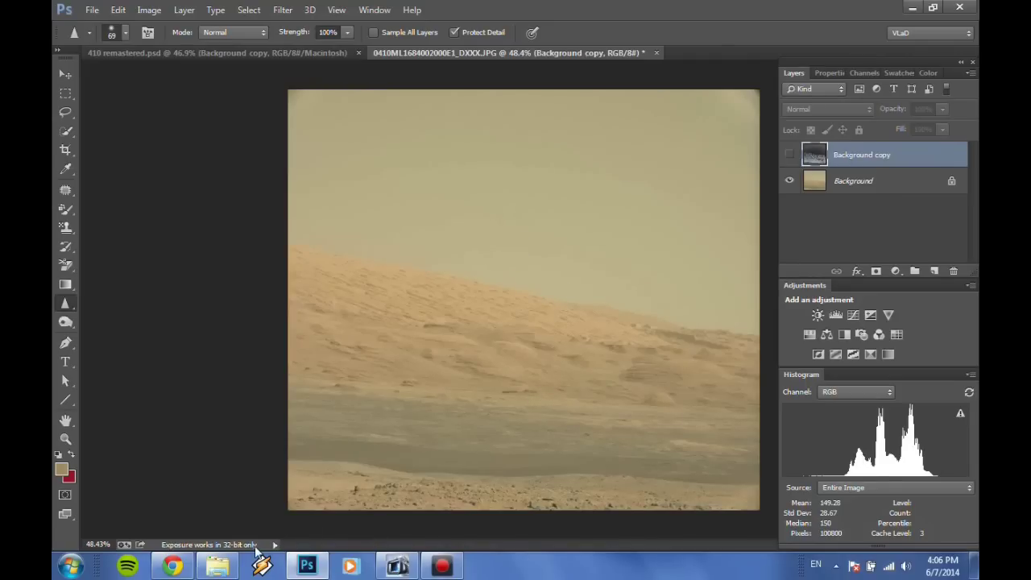
Switch to Chrome to examine the Curiosity Sol 410 source image and its capture details, and return to Photoshop
{"action": "left_click", "coordinate": [170, 572]}
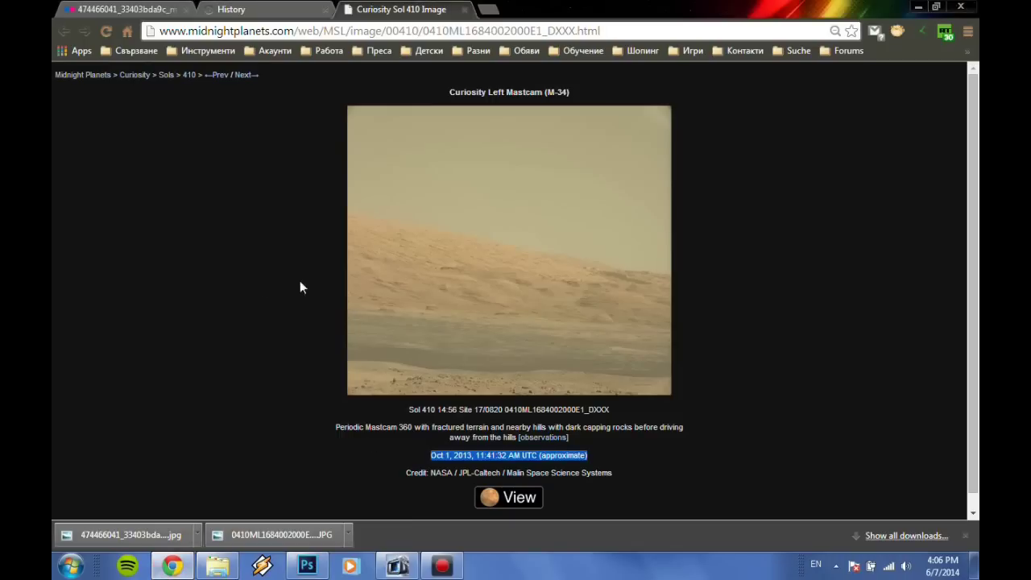
{"action": "left_click", "coordinate": [620, 453]}
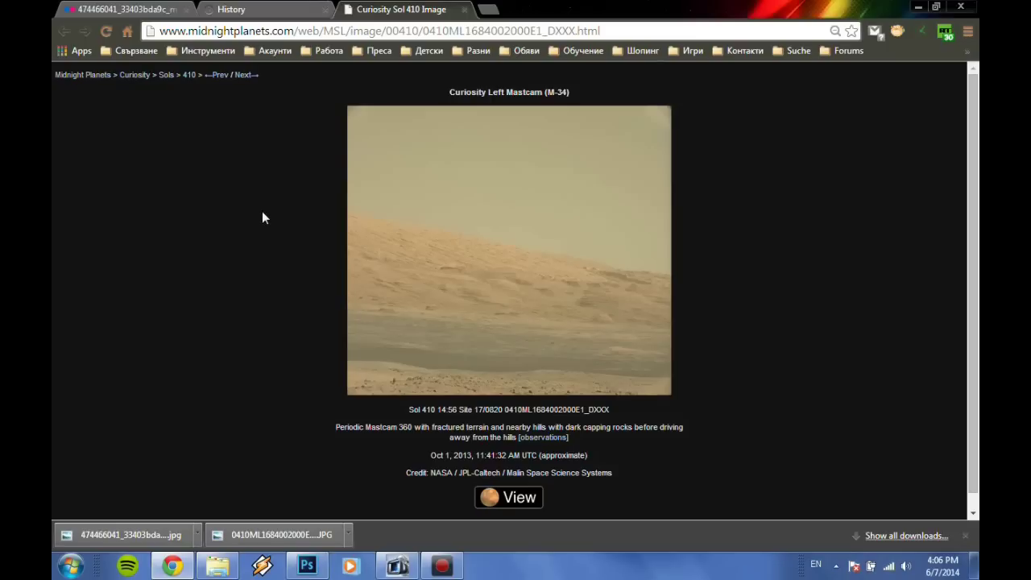
{"action": "scroll", "coordinate": [269, 246], "scroll_direction": "down", "scroll_amount": 1}
{"action": "scroll", "coordinate": [268, 246], "scroll_direction": "up", "scroll_amount": 1}
{"action": "mouse_move", "coordinate": [165, 567]}
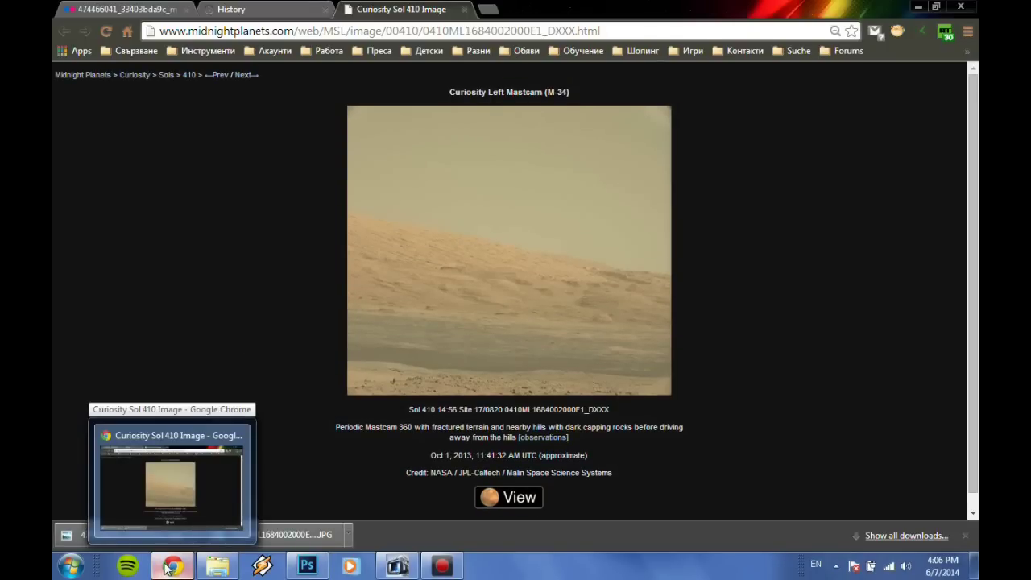
{"action": "left_click", "coordinate": [165, 567]}
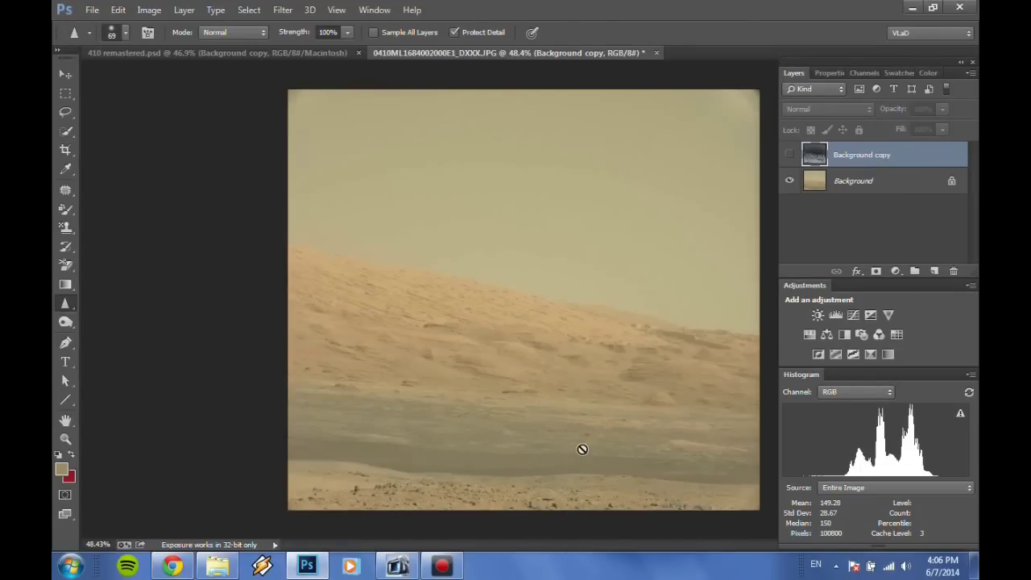
Duplicate the Background layer of the Mars photo, keeping the default layer name
{"action": "left_click", "coordinate": [866, 181]}
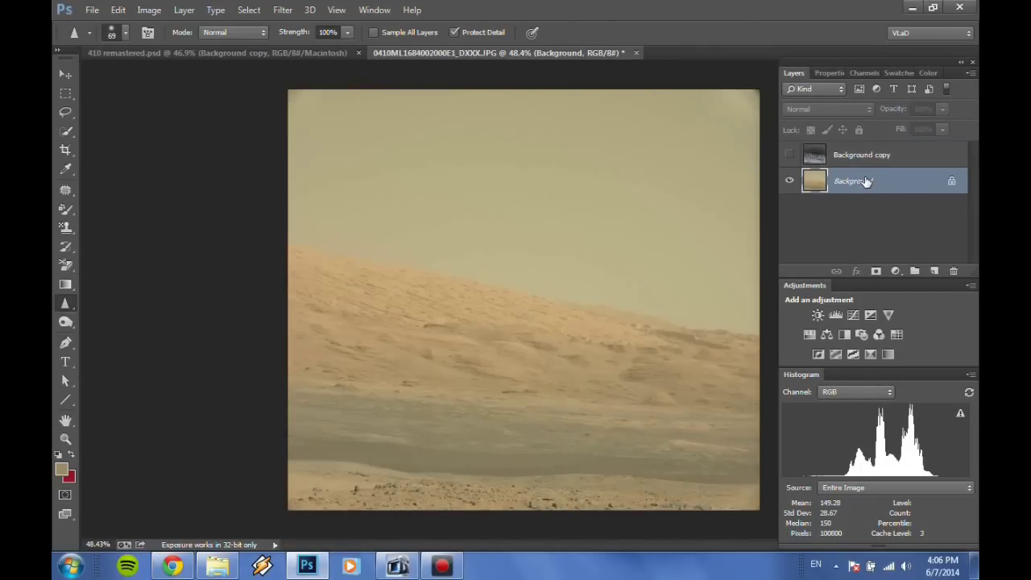
{"action": "right_click", "coordinate": [866, 182]}
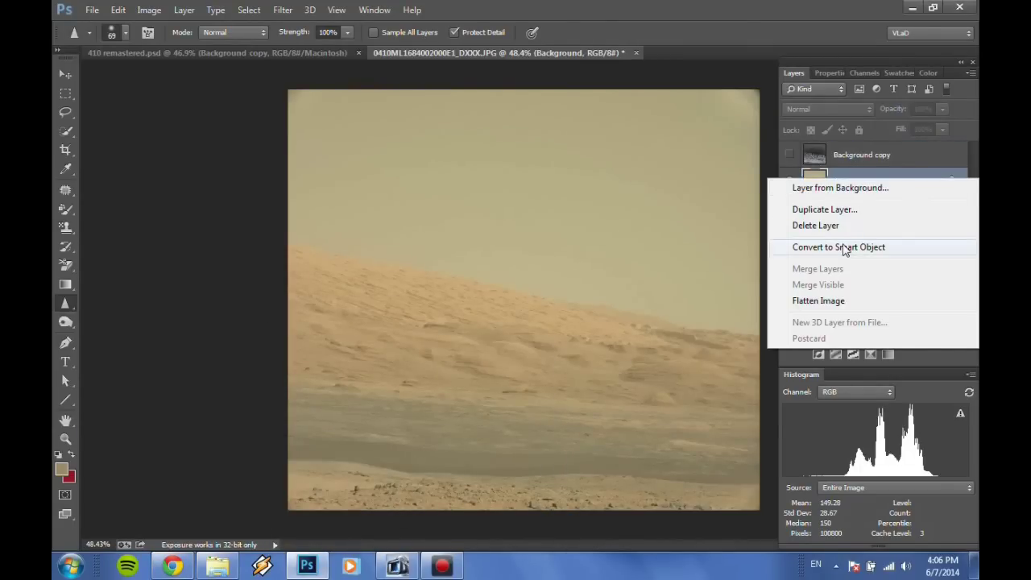
{"action": "left_click", "coordinate": [862, 175]}
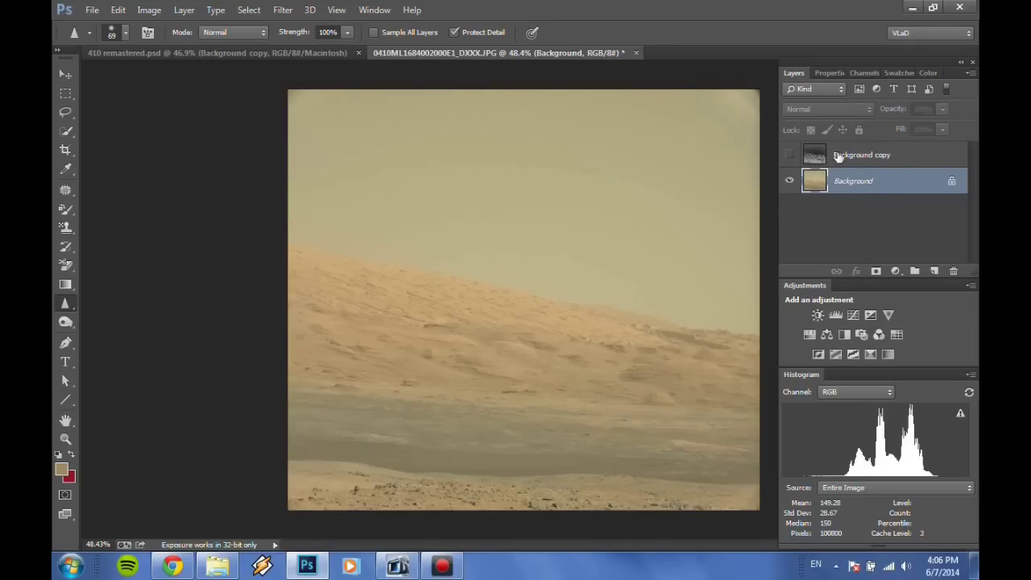
{"action": "right_click", "coordinate": [854, 187]}
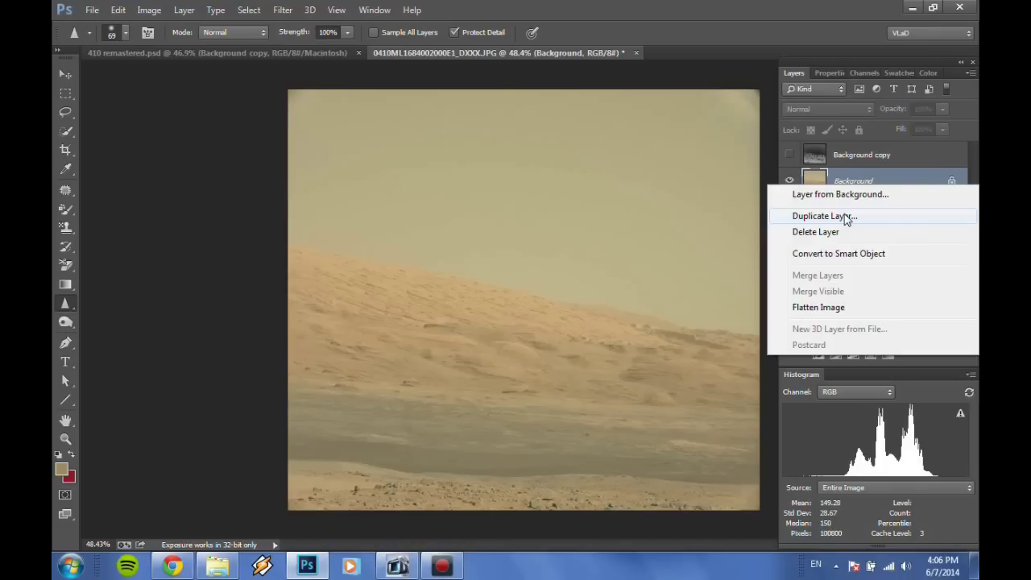
{"action": "left_click", "coordinate": [854, 223]}
{"action": "left_click", "coordinate": [649, 171]}
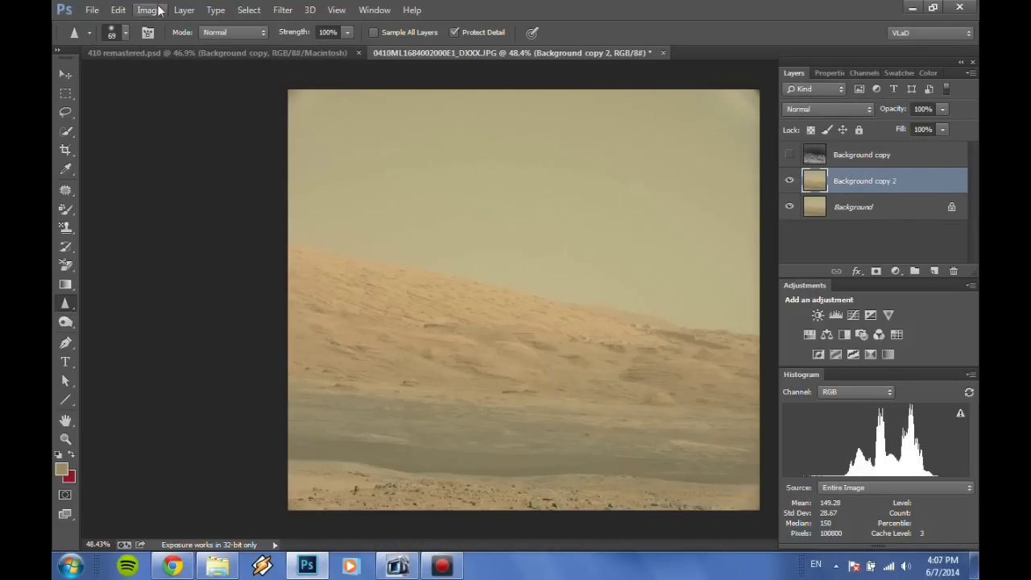
Apply a Brightness/Contrast adjustment to the duplicated layer with brightness -70 and contrast 79
{"action": "left_click", "coordinate": [148, 11]}
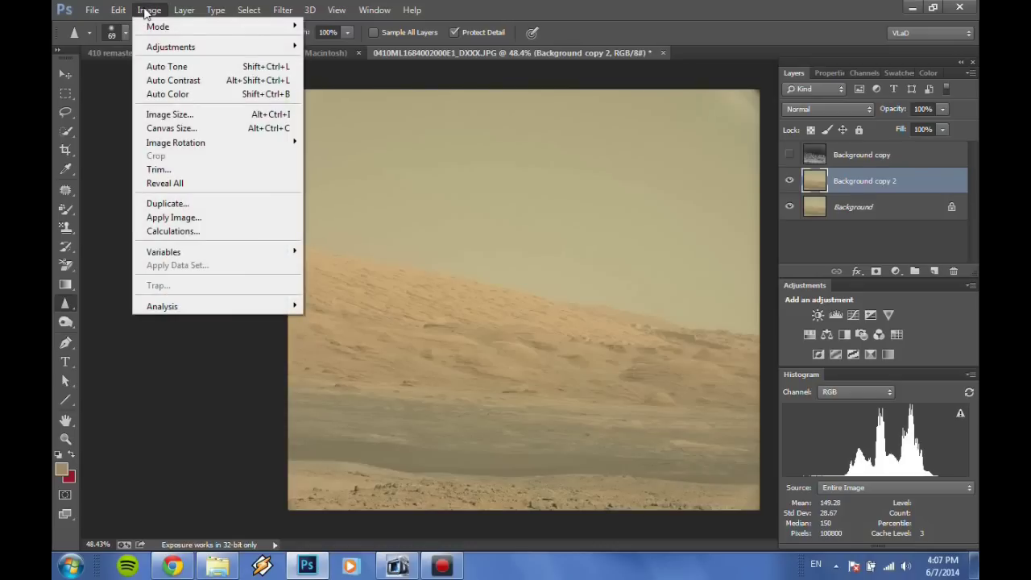
{"action": "mouse_move", "coordinate": [248, 54]}
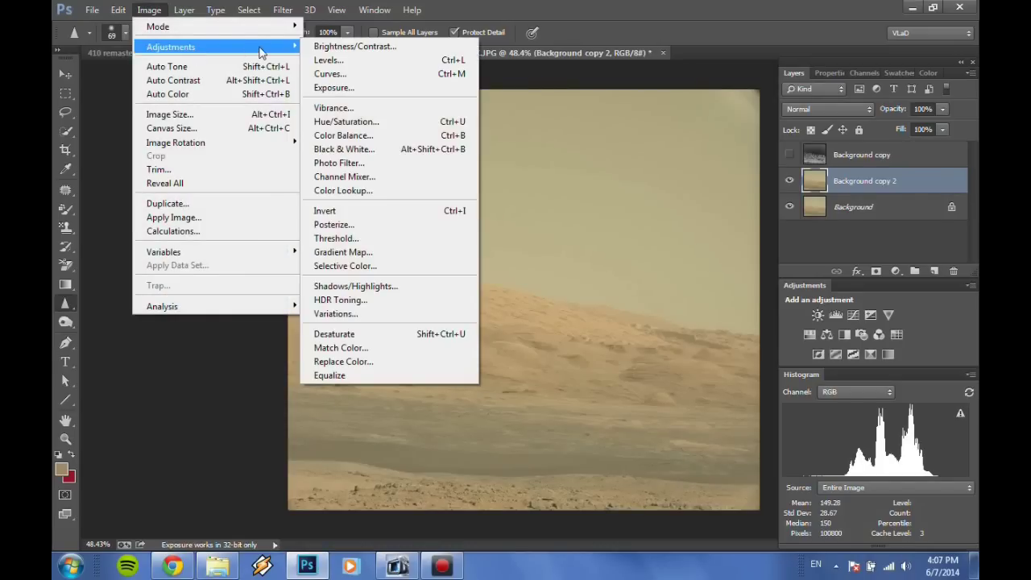
{"action": "left_click", "coordinate": [348, 47]}
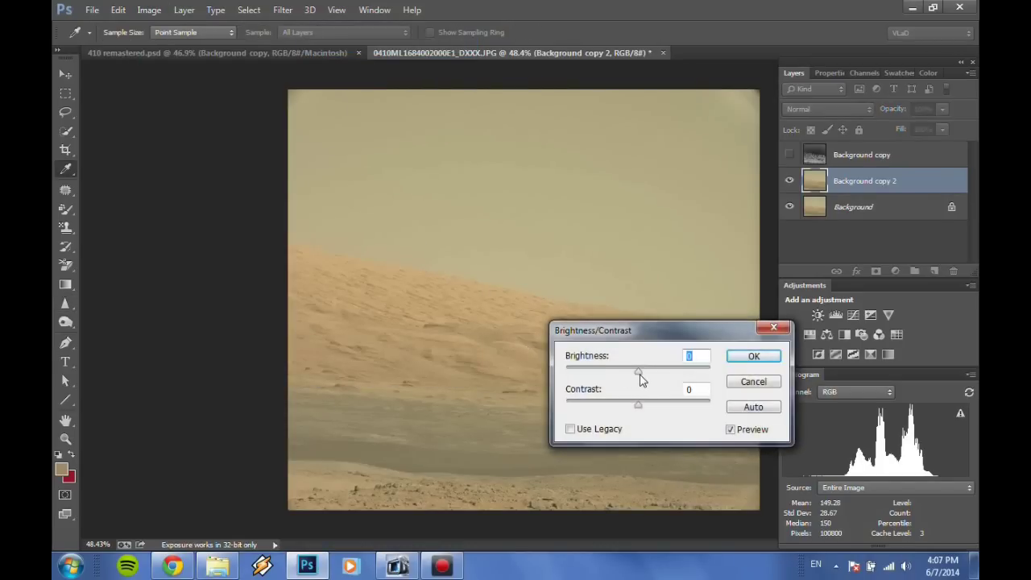
{"action": "left_click_drag", "start_coordinate": [638, 374], "coordinate": [606, 371]}
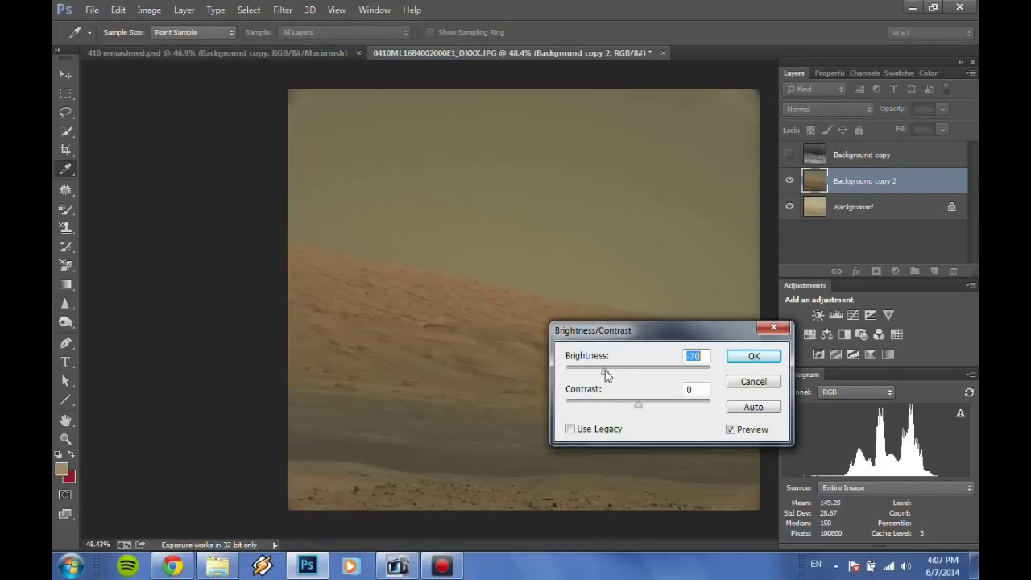
{"action": "left_click_drag", "start_coordinate": [641, 409], "coordinate": [689, 409]}
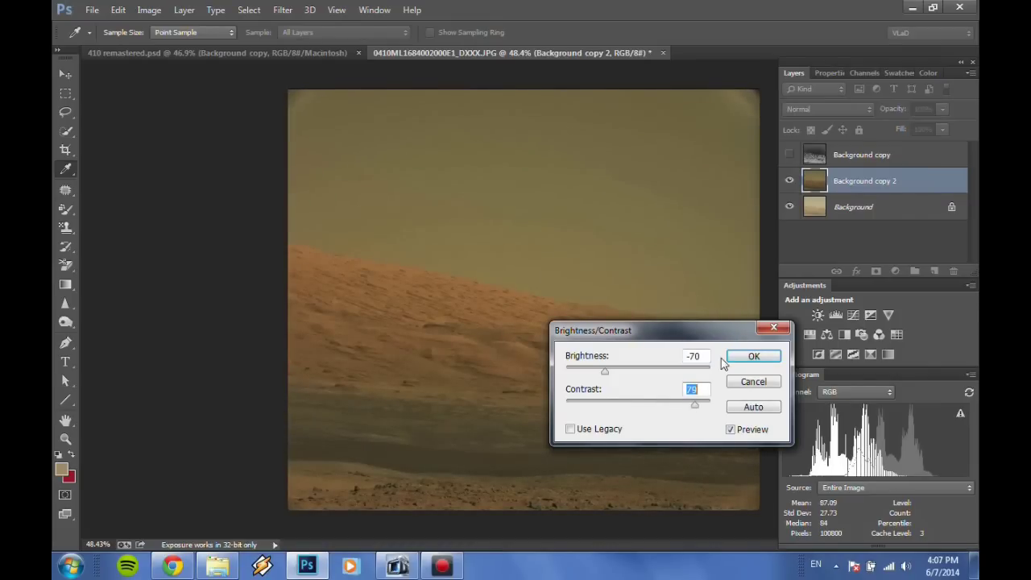
{"action": "left_click", "coordinate": [751, 361]}
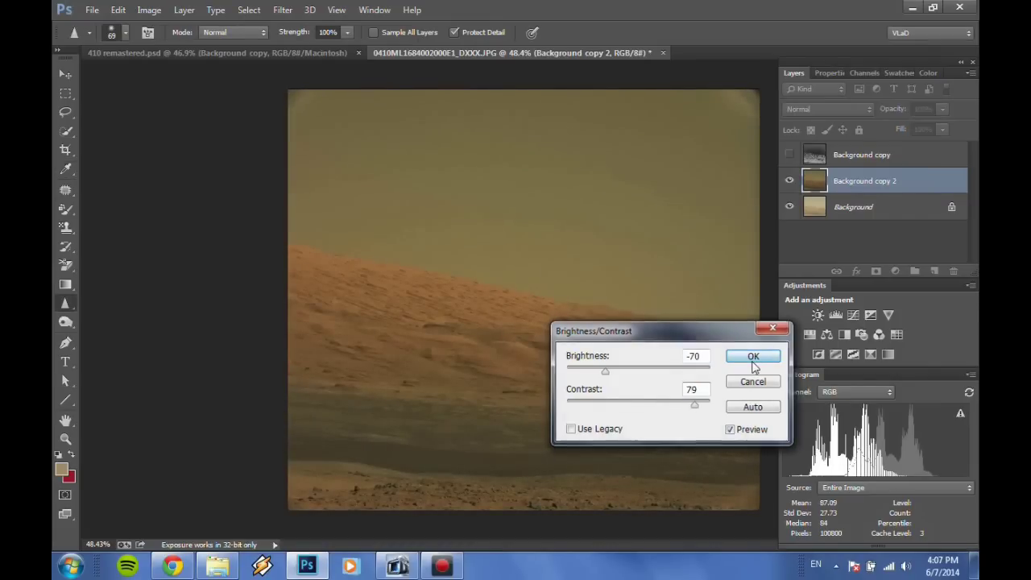
Start a Levels adjustment on the duplicated layer and set the Red channel's input levels to 61 and 163
{"action": "left_click", "coordinate": [147, 9]}
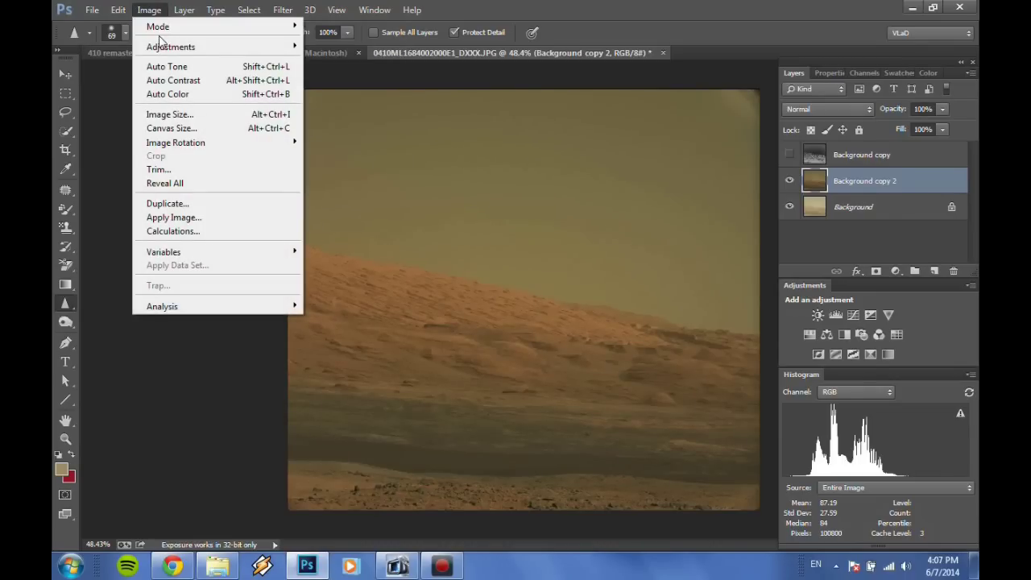
{"action": "mouse_move", "coordinate": [256, 50]}
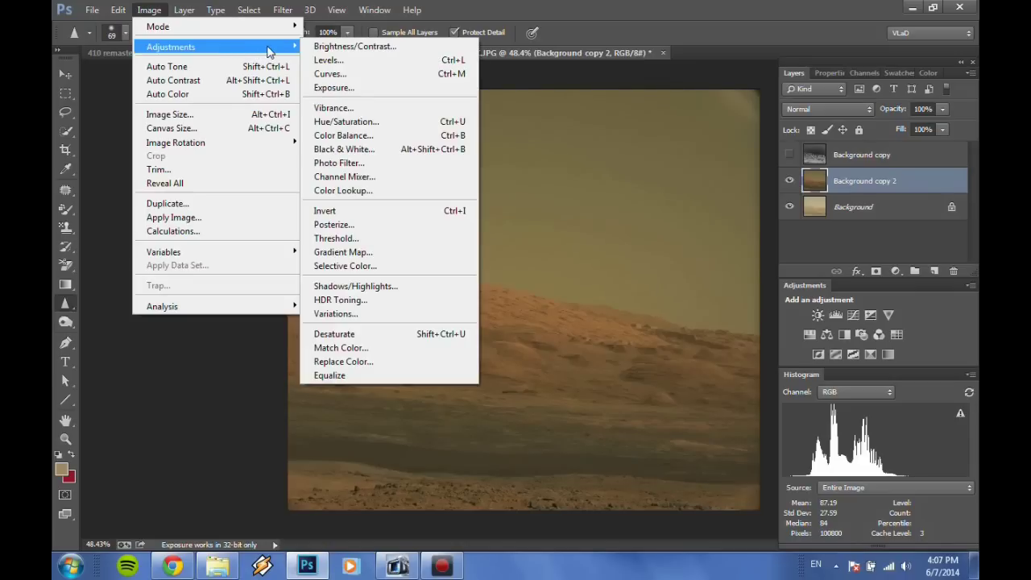
{"action": "left_click", "coordinate": [371, 62]}
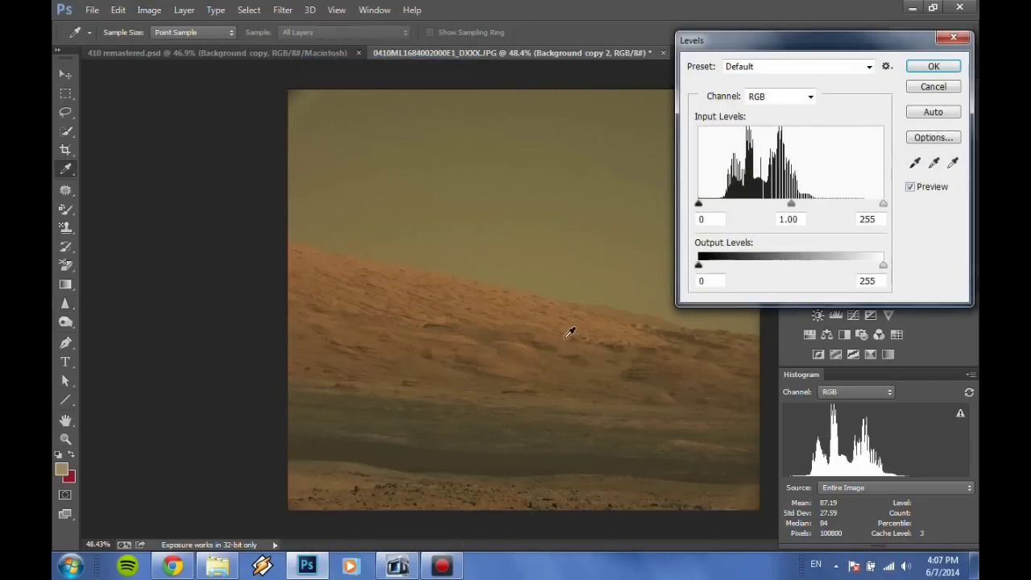
{"action": "left_click", "coordinate": [790, 99]}
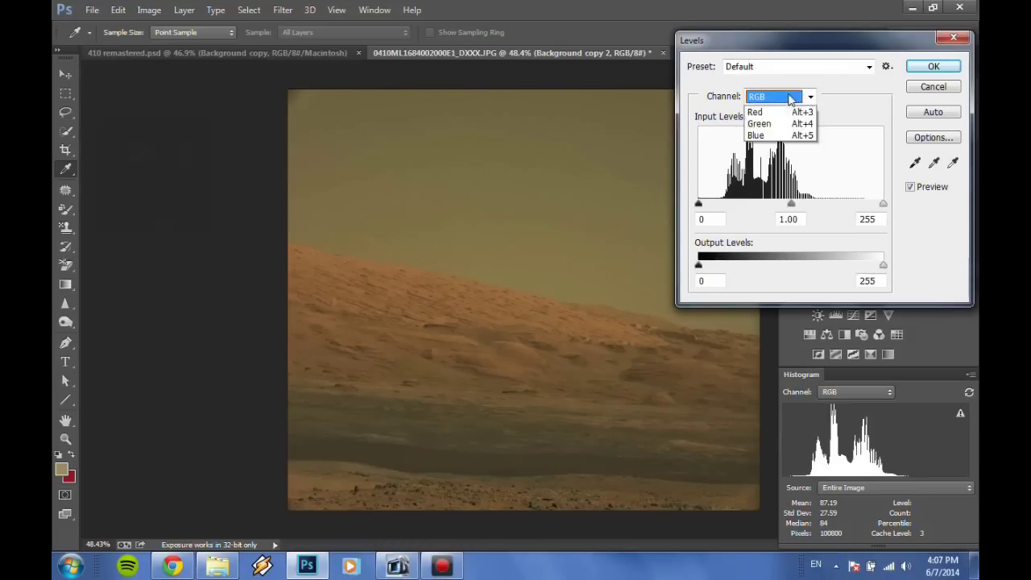
{"action": "left_click", "coordinate": [761, 121]}
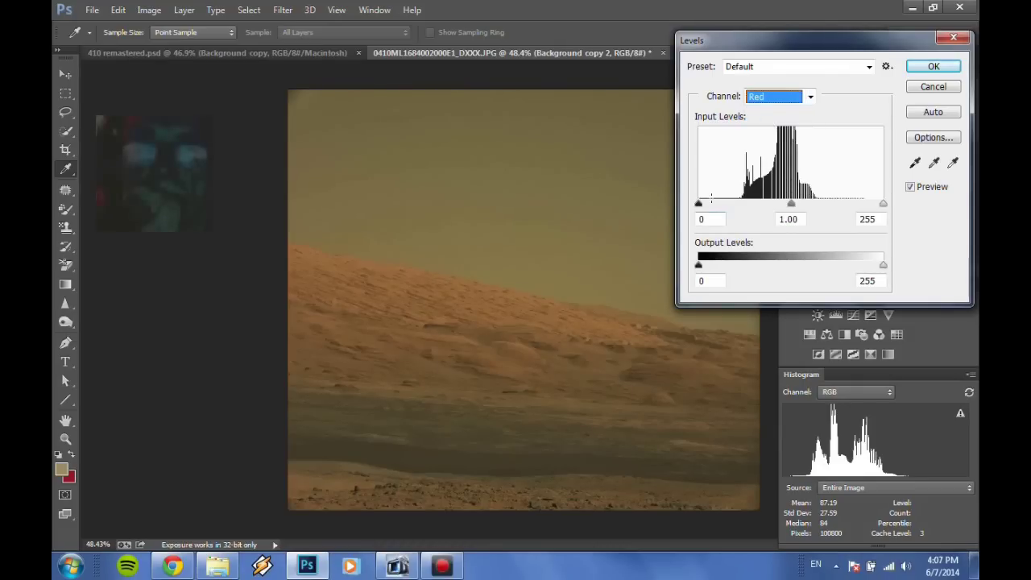
{"action": "left_click_drag", "start_coordinate": [699, 205], "coordinate": [743, 206]}
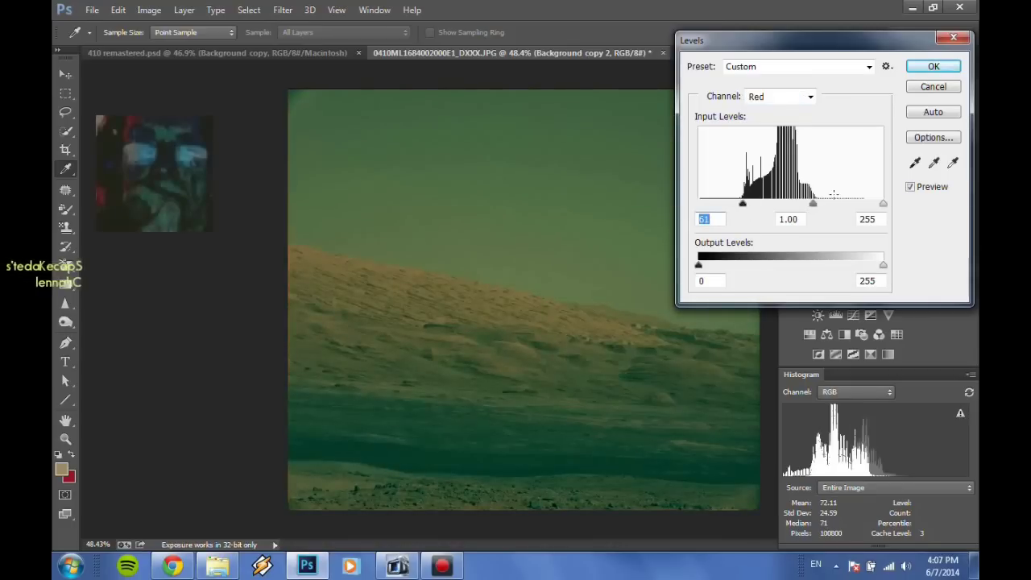
{"action": "left_click_drag", "start_coordinate": [882, 206], "coordinate": [816, 206]}
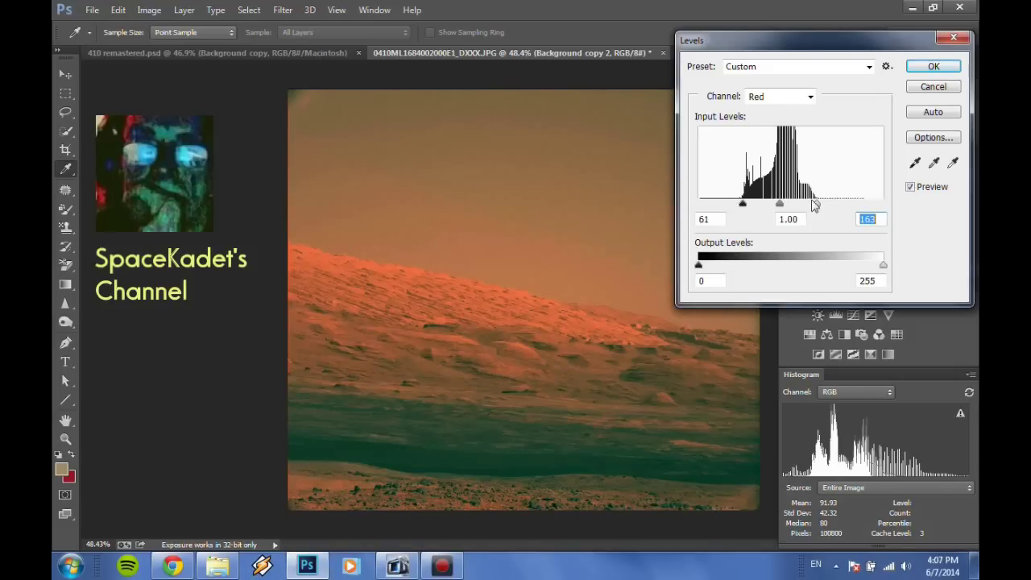
Set the Green channel's input levels to 49 for black and 122 for white
{"action": "left_click", "coordinate": [794, 96]}
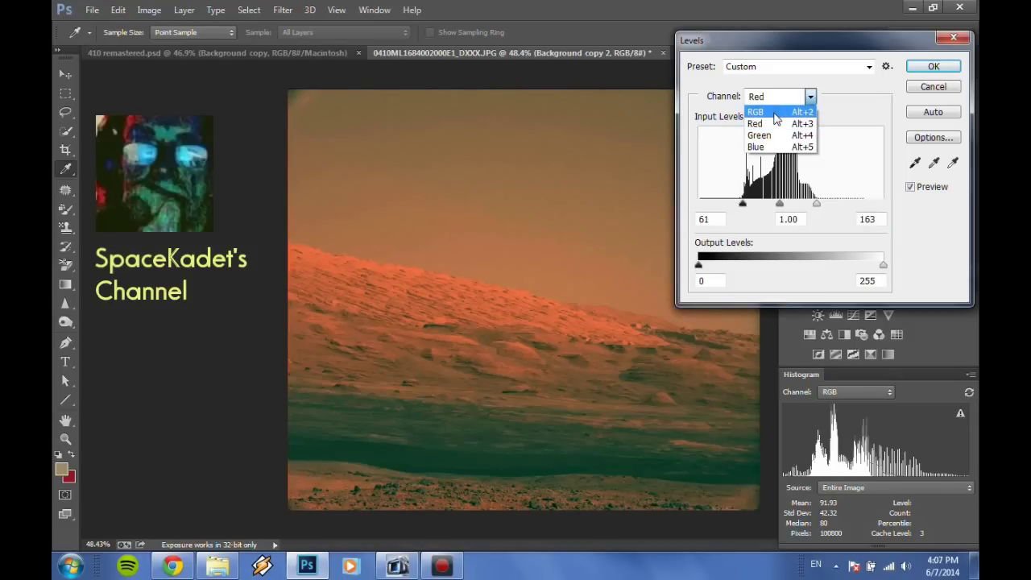
{"action": "left_click", "coordinate": [789, 98]}
{"action": "left_click", "coordinate": [790, 99]}
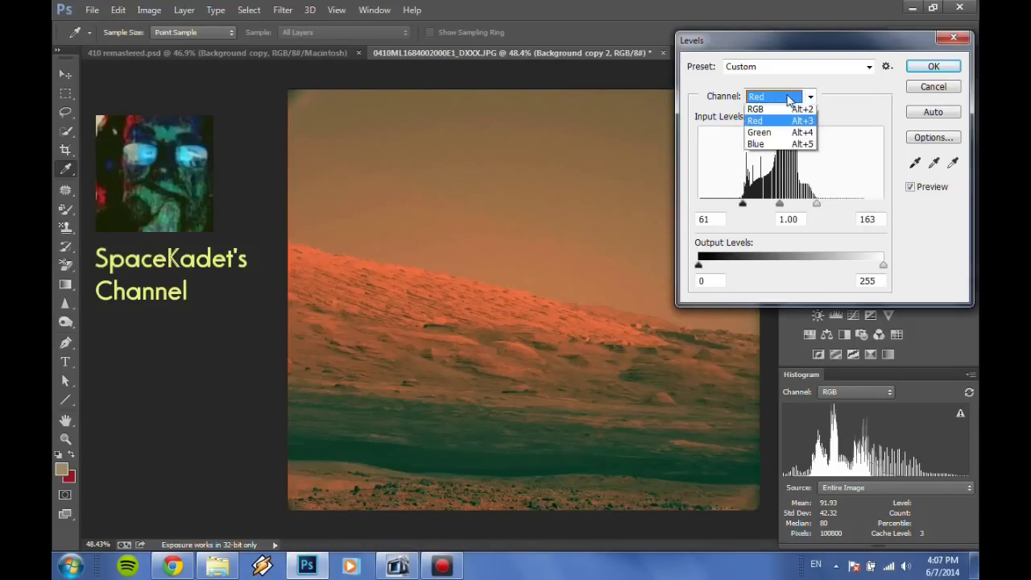
{"action": "left_click", "coordinate": [780, 136]}
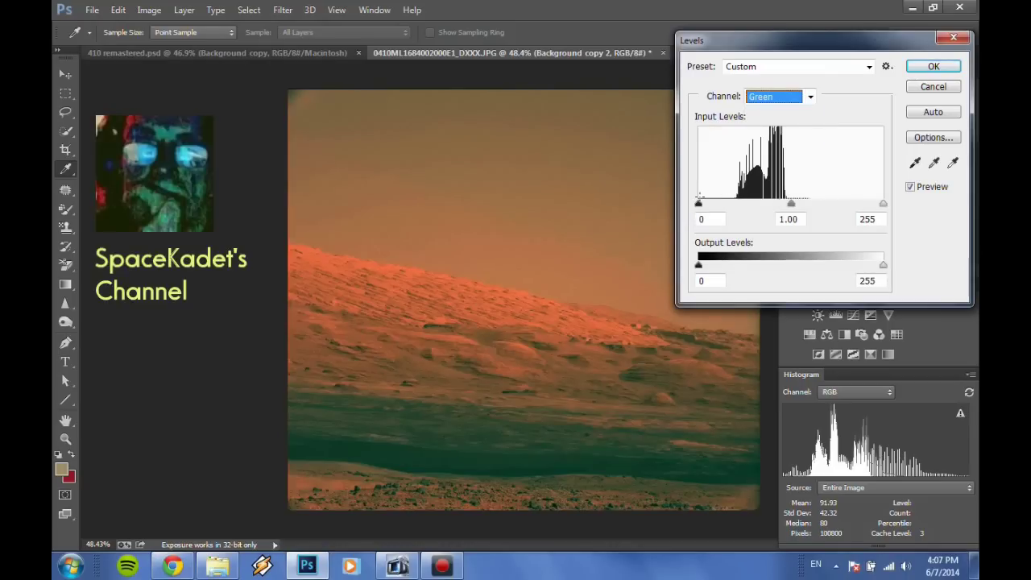
{"action": "left_click_drag", "start_coordinate": [699, 206], "coordinate": [734, 204]}
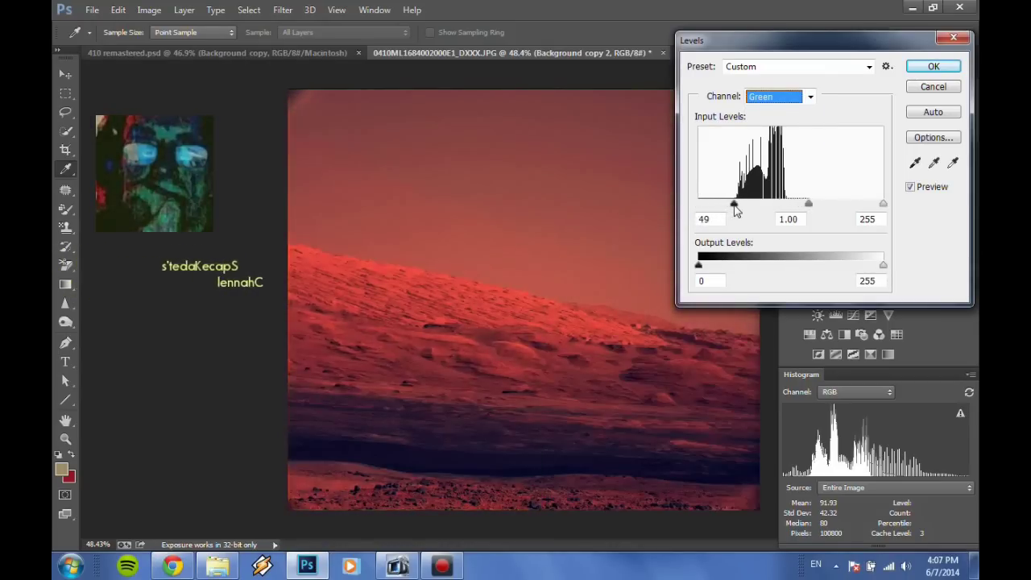
{"action": "left_click_drag", "start_coordinate": [882, 205], "coordinate": [787, 207]}
Set the Blue channel's input levels to 30 and 75 and apply the Levels adjustment
{"action": "left_click", "coordinate": [790, 97]}
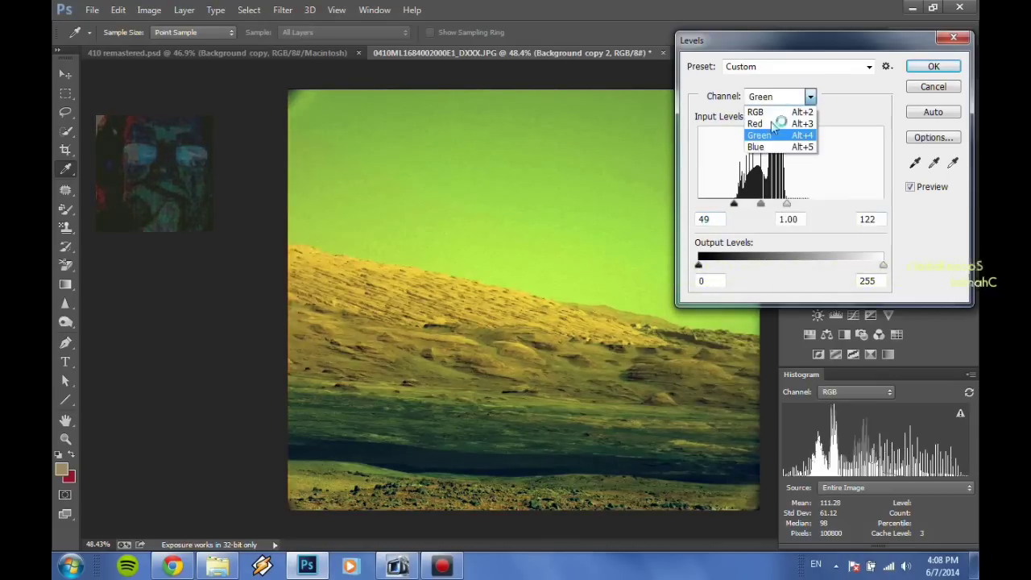
{"action": "left_click", "coordinate": [771, 148]}
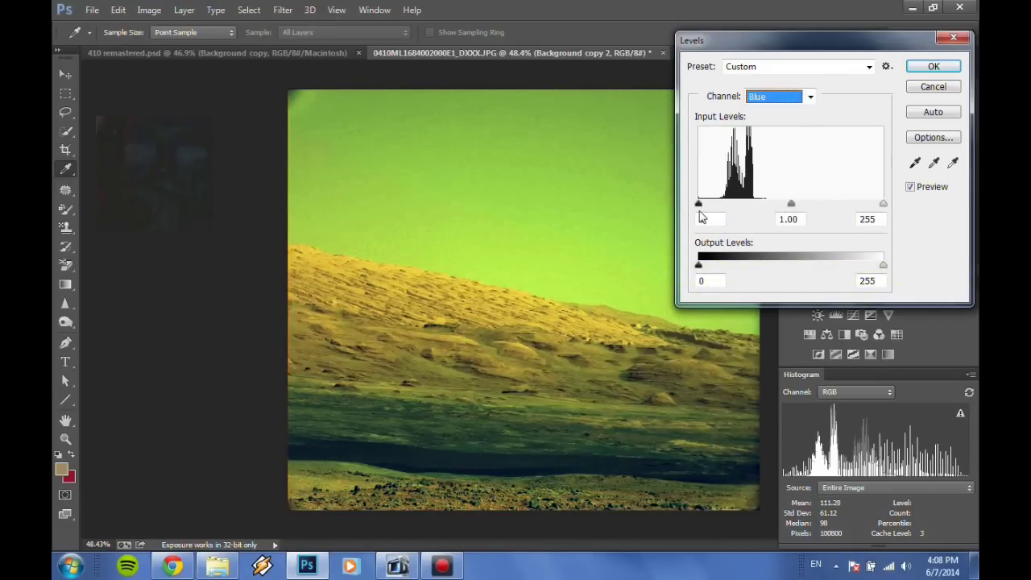
{"action": "left_click_drag", "start_coordinate": [698, 204], "coordinate": [720, 206]}
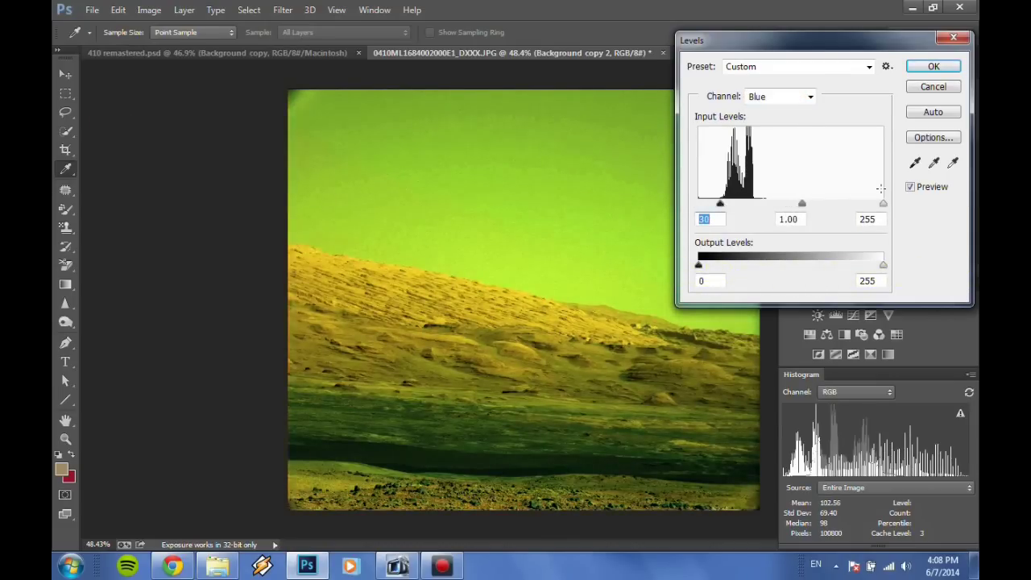
{"action": "left_click_drag", "start_coordinate": [881, 207], "coordinate": [754, 204]}
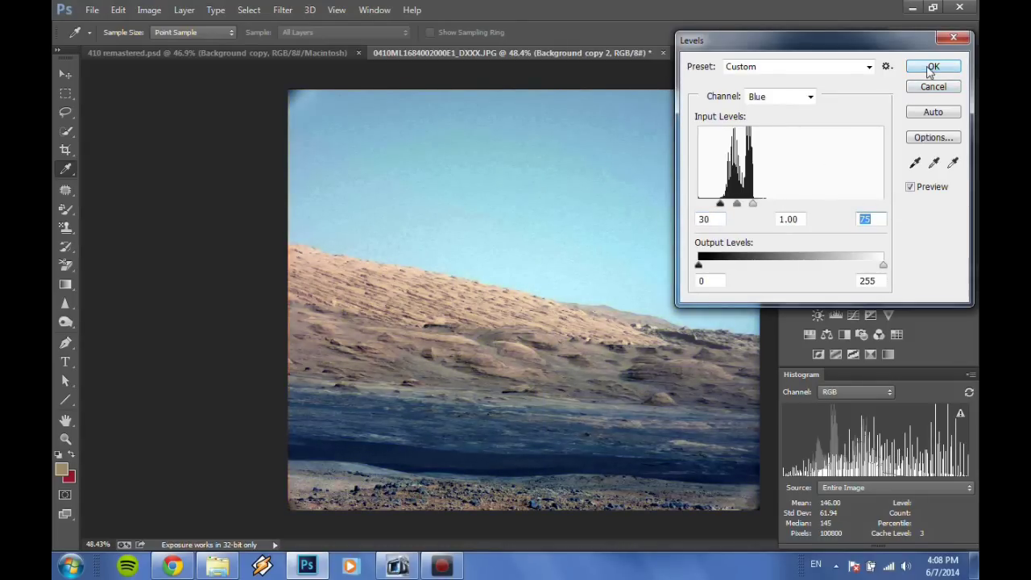
{"action": "left_click", "coordinate": [932, 67]}
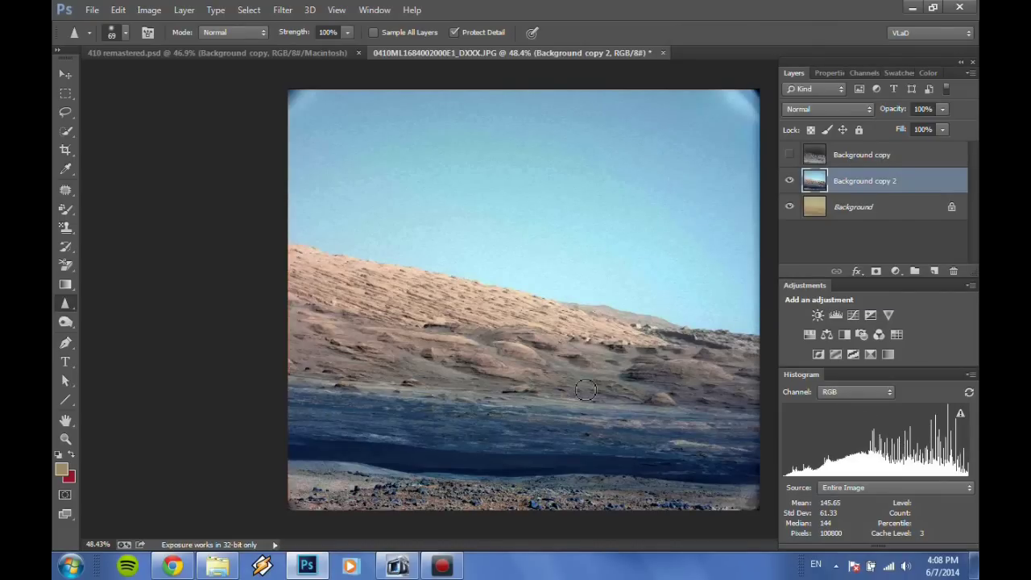
Apply Smart Sharpen to the duplicated layer with amount 418%, radius 23.8 px, reduce noise 36% and Lens Blur removal
{"action": "mouse_move", "coordinate": [736, 97]}
{"action": "left_mouse_down"}
{"action": "mouse_move", "coordinate": [763, 83]}
{"action": "mouse_move", "coordinate": [759, 97]}
{"action": "mouse_move", "coordinate": [748, 76]}
{"action": "mouse_move", "coordinate": [760, 110]}
{"action": "left_mouse_up"}
{"action": "left_click", "coordinate": [65, 423]}
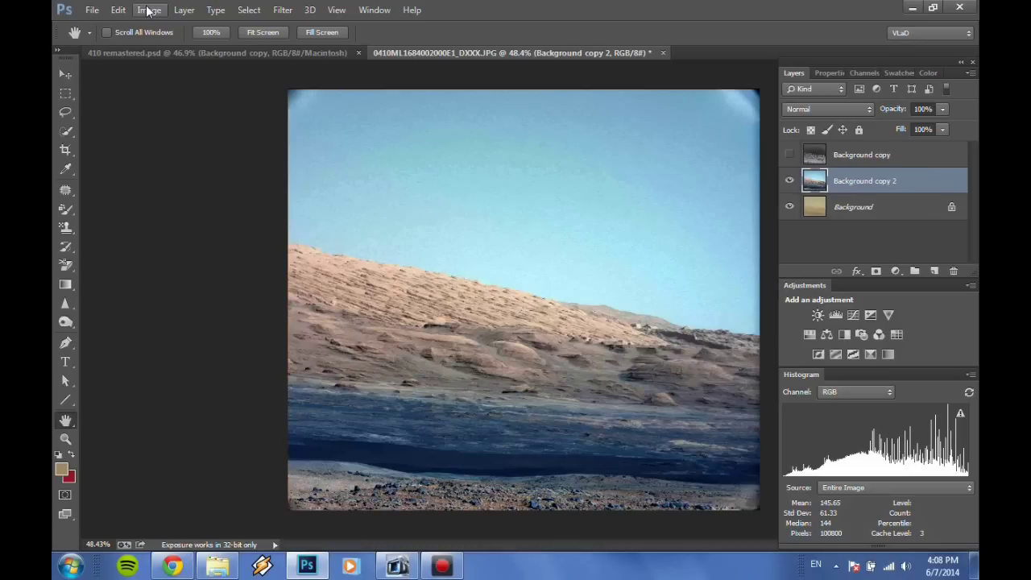
{"action": "left_click", "coordinate": [281, 13]}
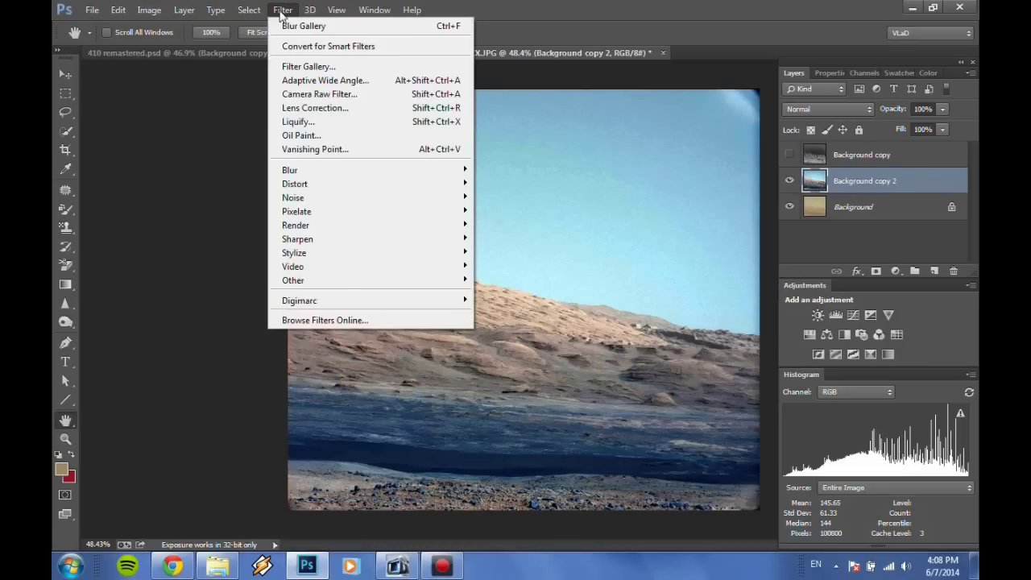
{"action": "mouse_move", "coordinate": [337, 247]}
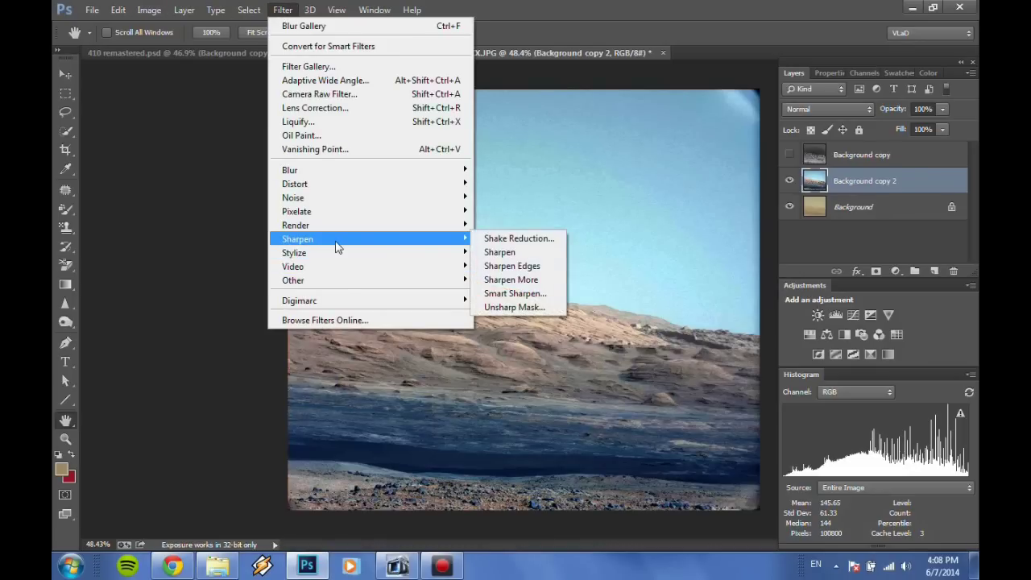
{"action": "left_click", "coordinate": [530, 296]}
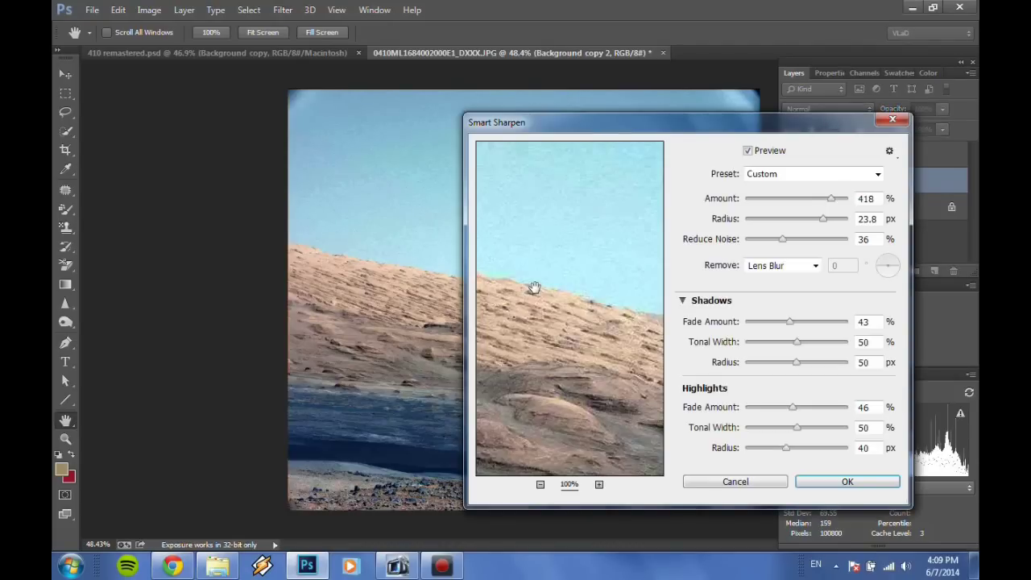
{"action": "left_click", "coordinate": [823, 483]}
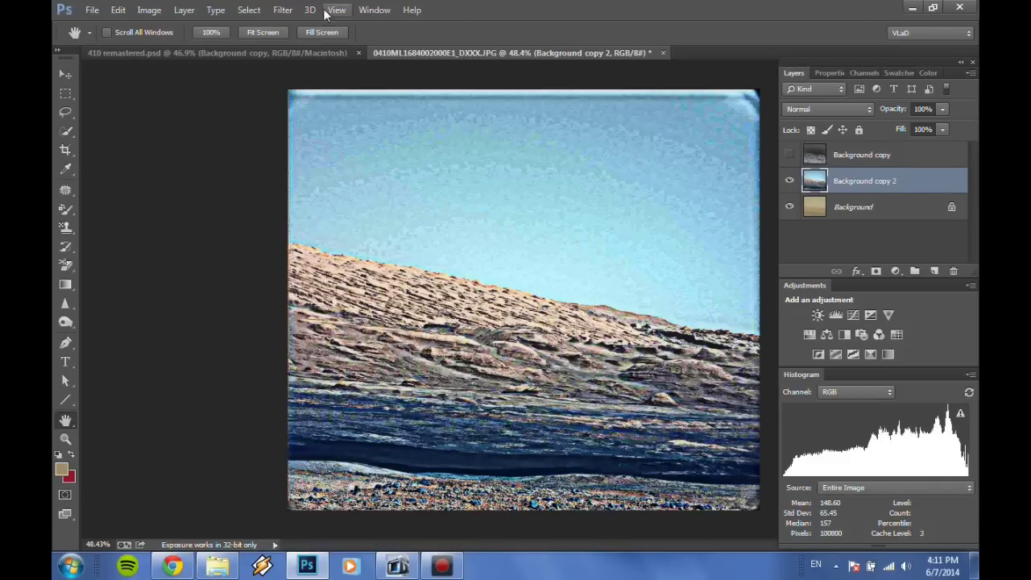
Apply a Field Blur of 2 px to the sharpened layer
{"action": "left_click", "coordinate": [282, 10]}
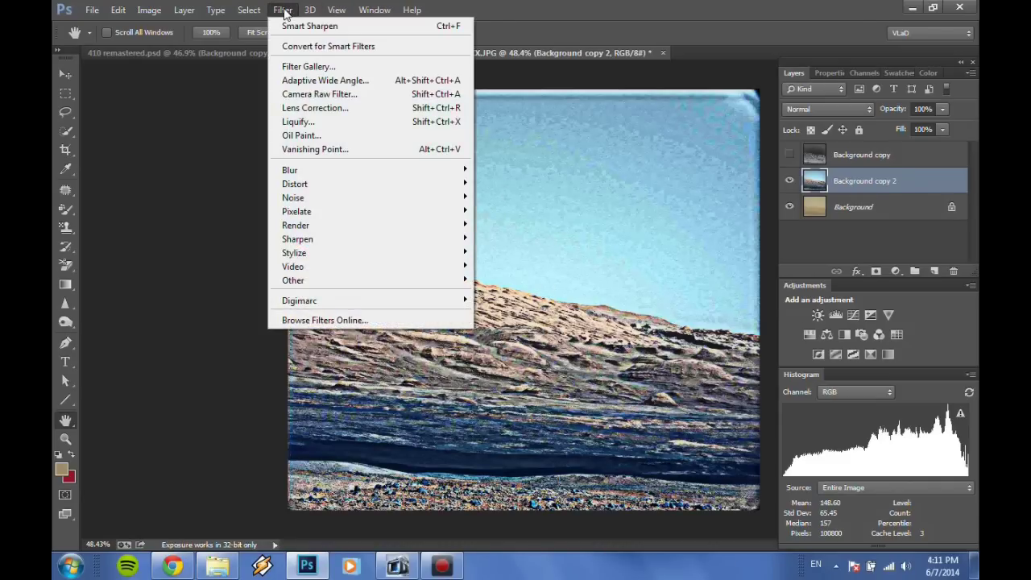
{"action": "mouse_move", "coordinate": [334, 175]}
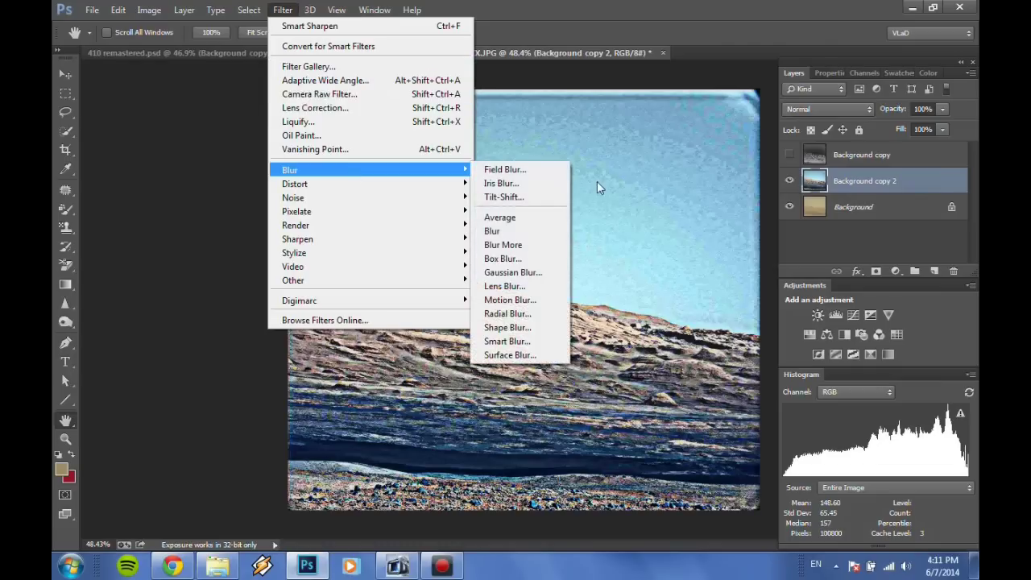
{"action": "left_click", "coordinate": [505, 169]}
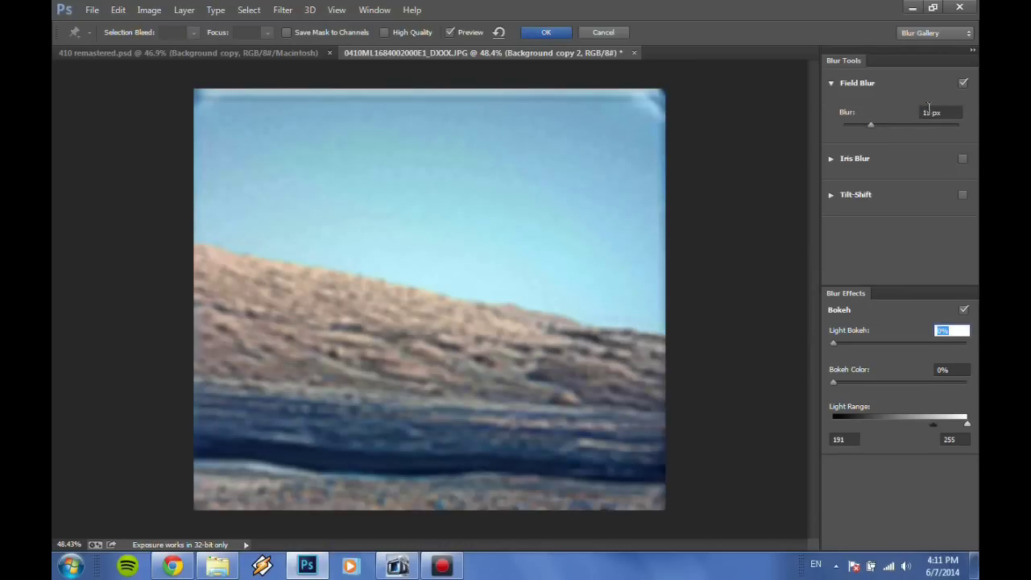
{"action": "left_click", "coordinate": [929, 112]}
{"action": "type", "text": "2"}
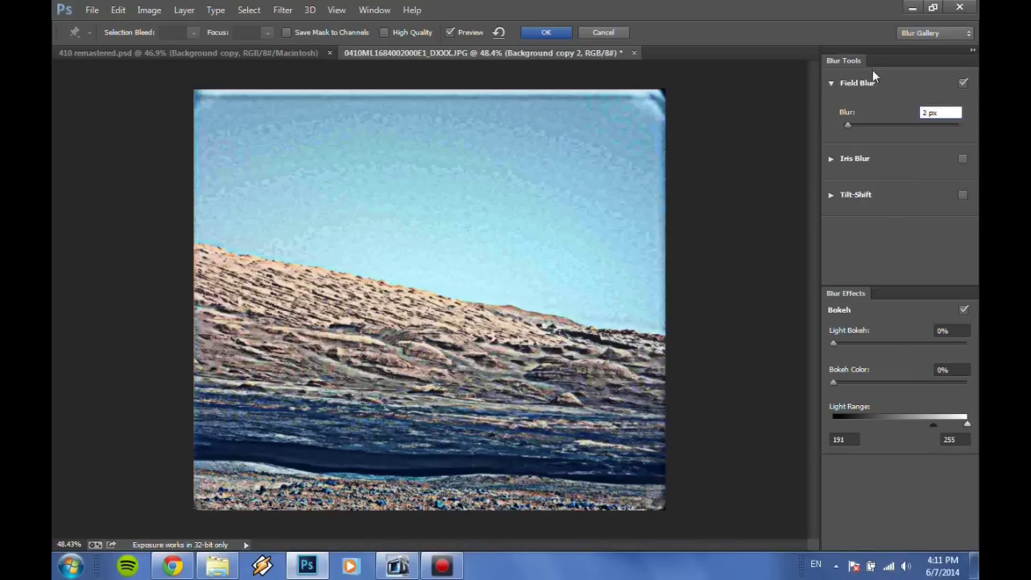
{"action": "left_click", "coordinate": [530, 34]}
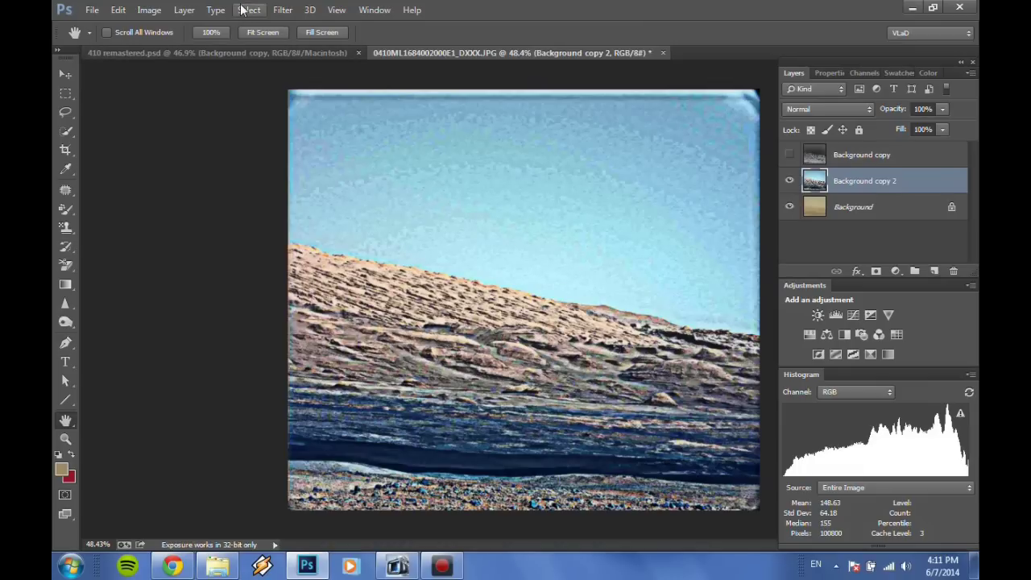
Apply a Hue/Saturation adjustment to the layer with saturation -74 and lightness -24
{"action": "left_click", "coordinate": [282, 8]}
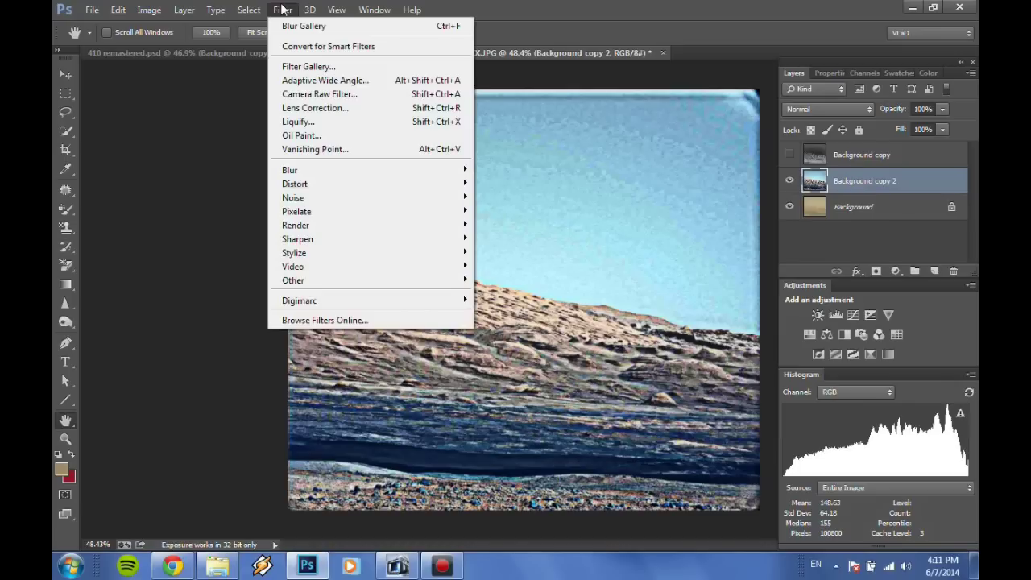
{"action": "left_click", "coordinate": [282, 8]}
{"action": "left_click", "coordinate": [149, 10]}
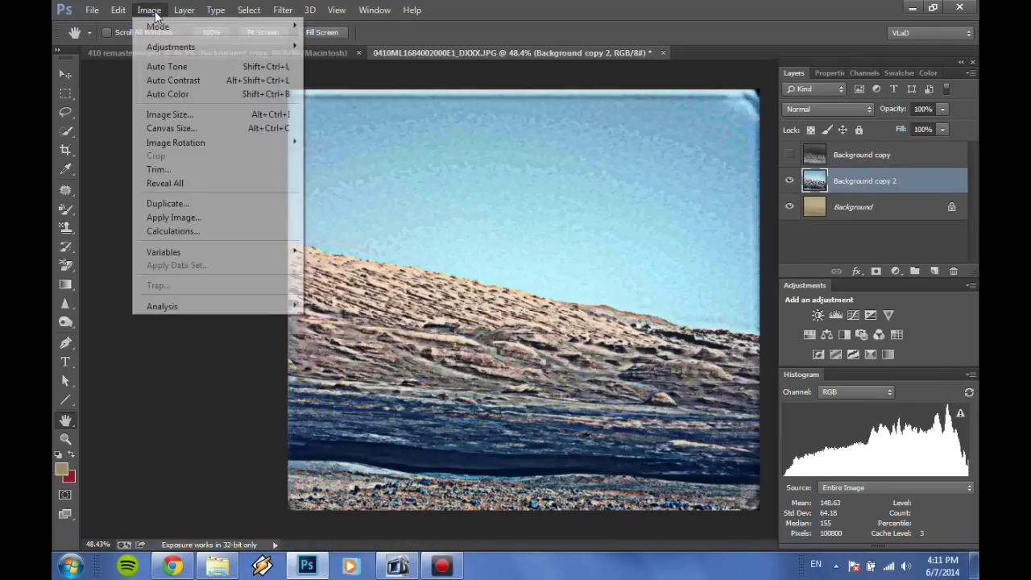
{"action": "mouse_move", "coordinate": [227, 50]}
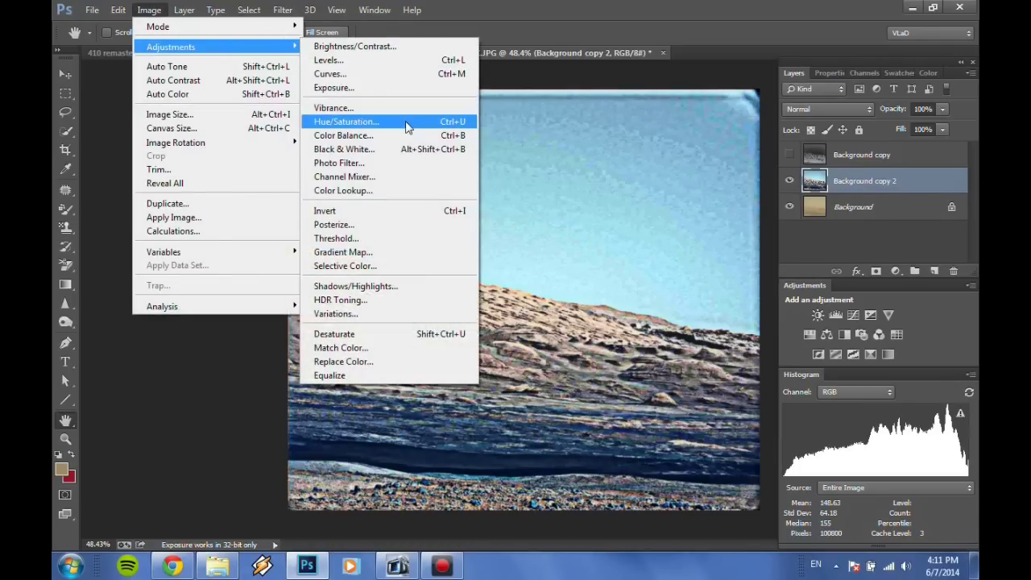
{"action": "left_click", "coordinate": [405, 121]}
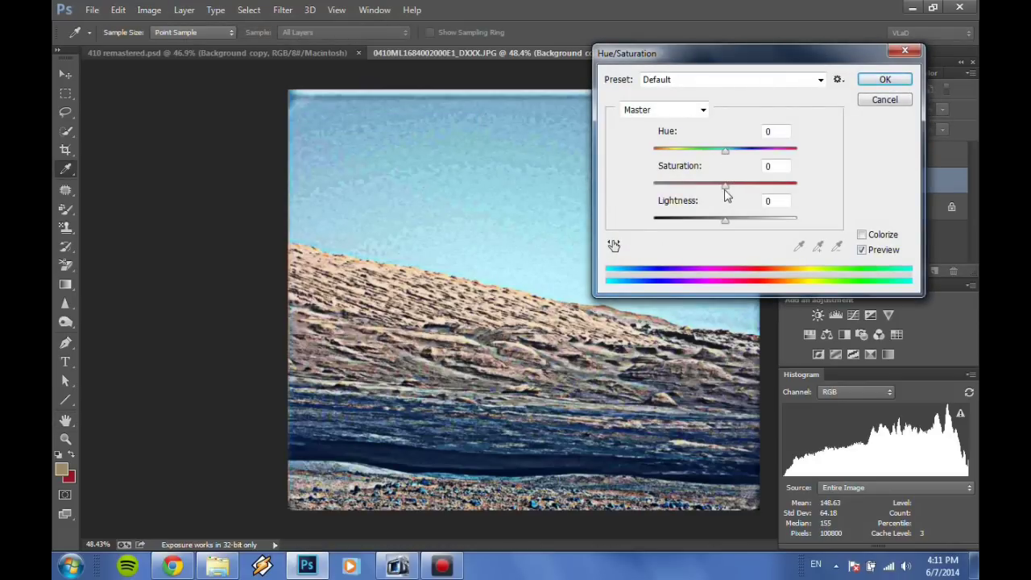
{"action": "left_click_drag", "start_coordinate": [726, 185], "coordinate": [674, 197]}
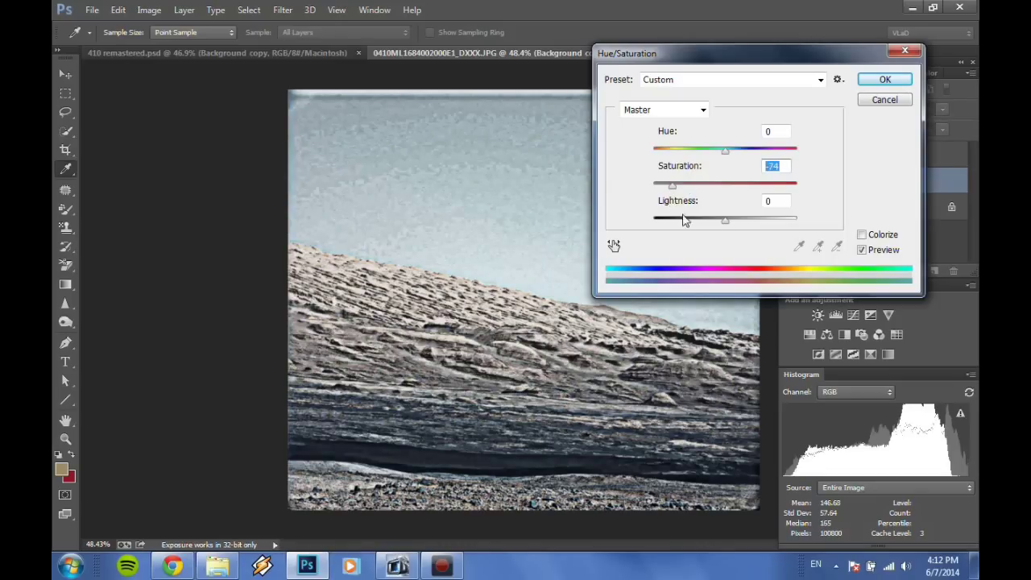
{"action": "mouse_move", "coordinate": [724, 222]}
{"action": "left_mouse_down"}
{"action": "mouse_move", "coordinate": [750, 226]}
{"action": "mouse_move", "coordinate": [709, 235]}
{"action": "left_mouse_up"}
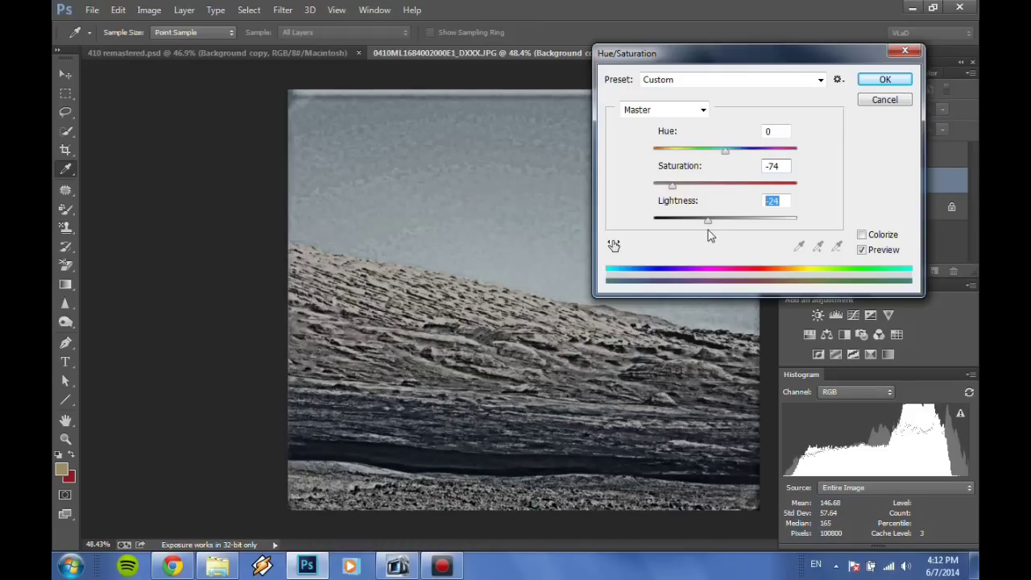
{"action": "left_click", "coordinate": [868, 85]}
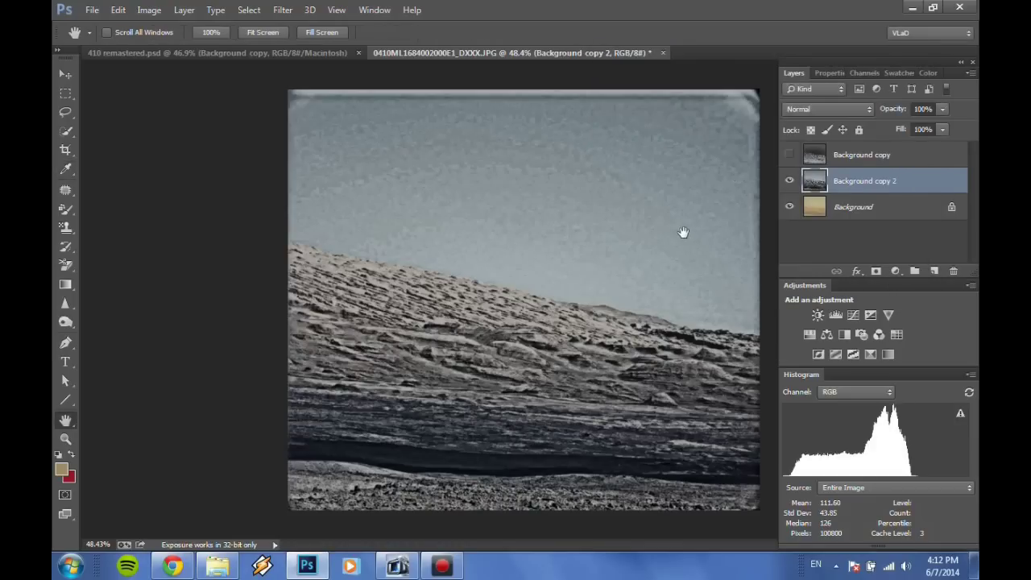
Compare the edited layer with the original by toggling its visibility, and examine the hillside and rock details up close
{"action": "left_click", "coordinate": [789, 182]}
{"action": "left_click", "coordinate": [790, 182]}
{"action": "scroll", "coordinate": [671, 416], "scroll_direction": "up", "scroll_amount": 3}
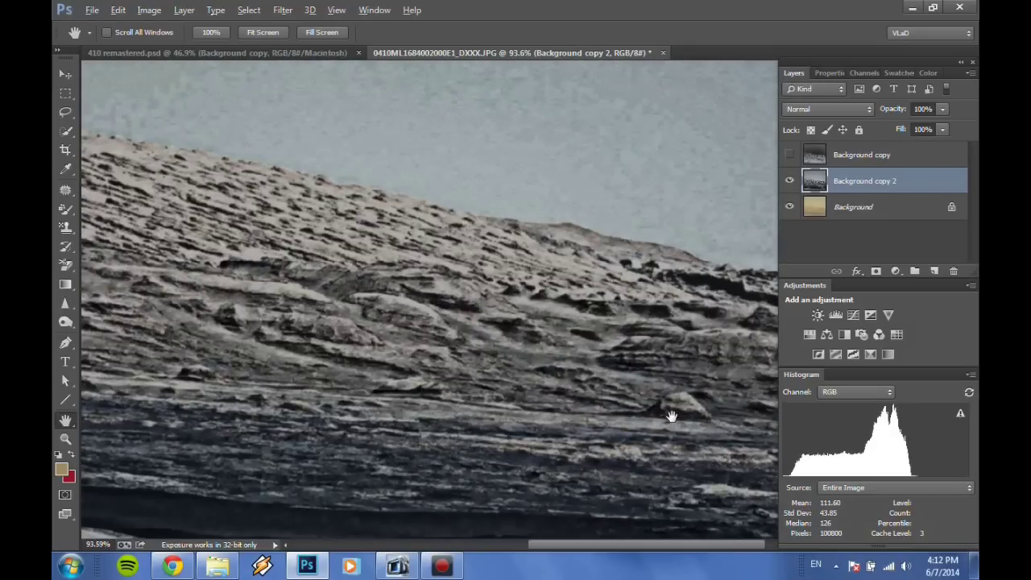
{"action": "scroll", "coordinate": [661, 409], "scroll_direction": "up", "scroll_amount": 1}
{"action": "scroll", "coordinate": [375, 347], "scroll_direction": "up", "scroll_amount": 1}
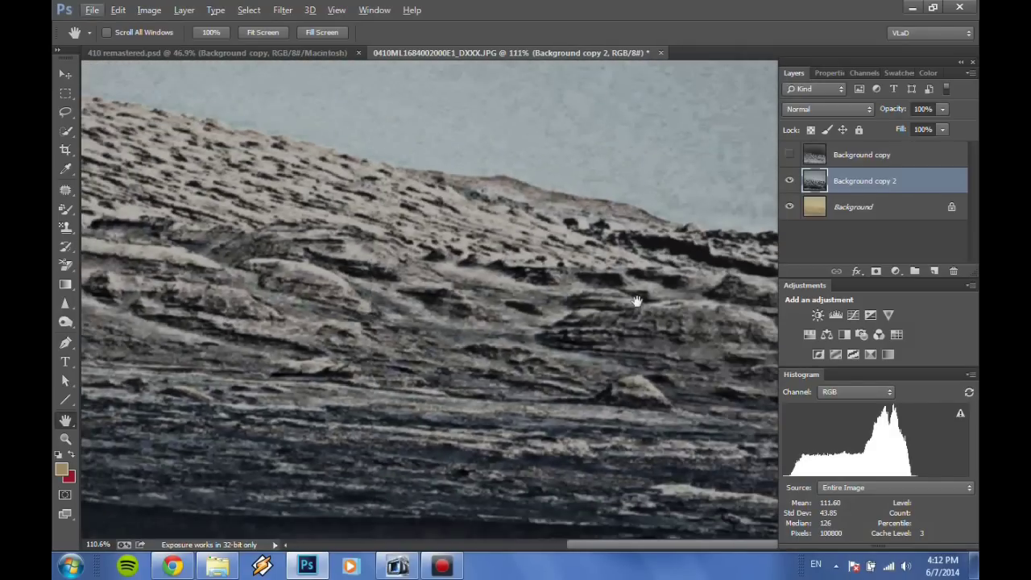
{"action": "scroll", "coordinate": [538, 334], "scroll_direction": "down", "scroll_amount": 3}
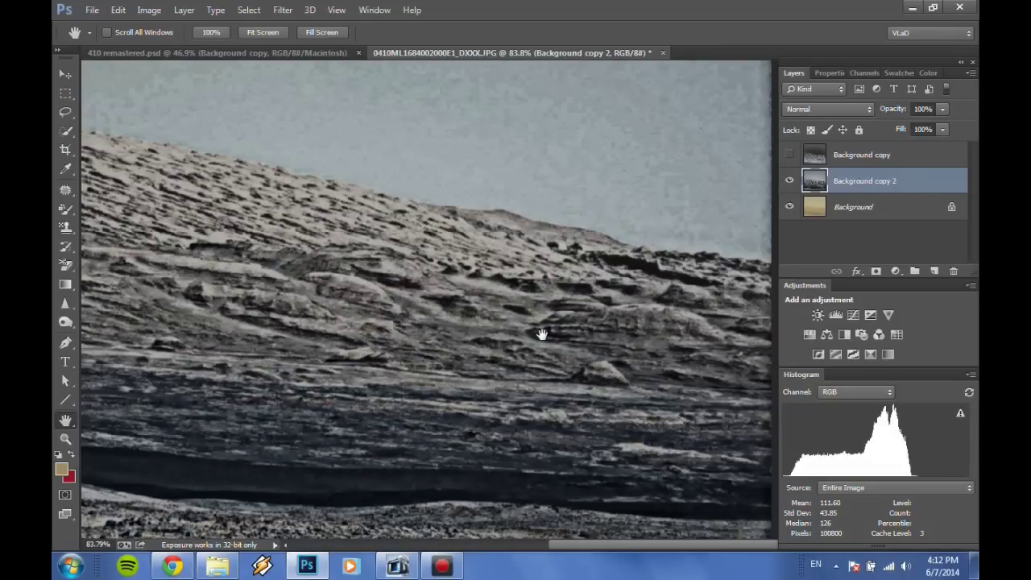
{"action": "scroll", "coordinate": [246, 275], "scroll_direction": "up", "scroll_amount": 3}
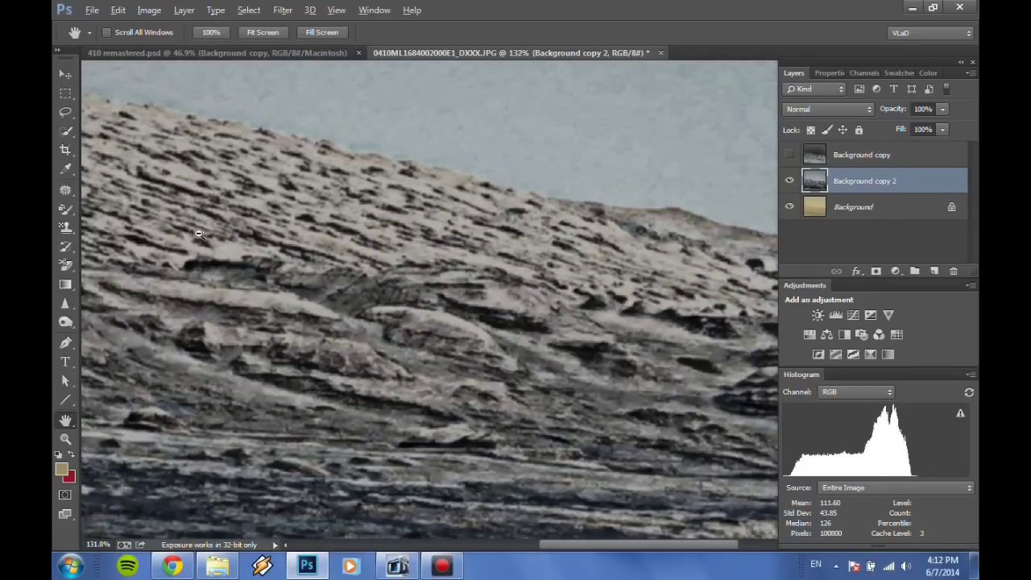
{"action": "scroll", "coordinate": [201, 261], "scroll_direction": "down", "scroll_amount": 3}
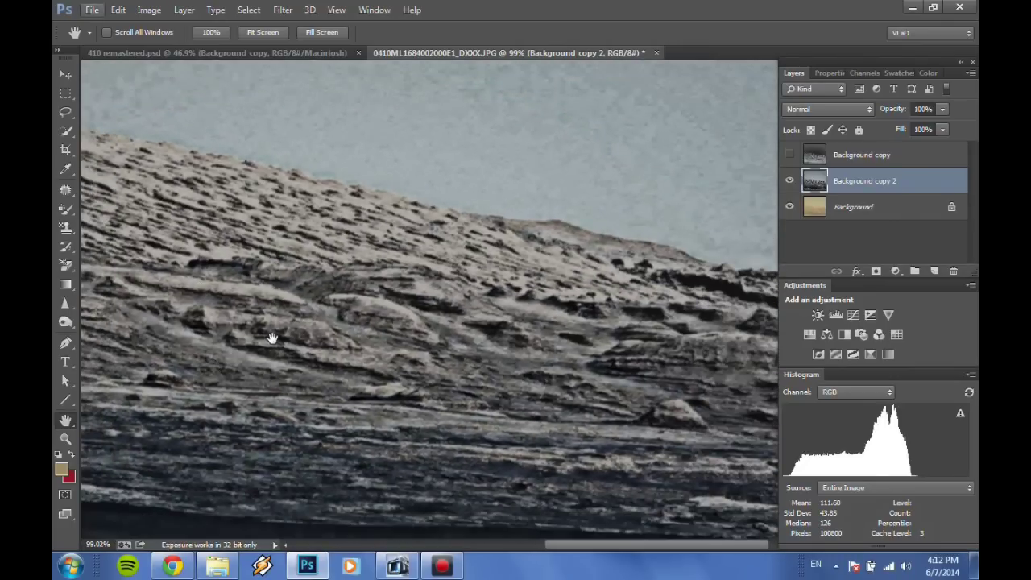
{"action": "scroll", "coordinate": [272, 337], "scroll_direction": "down", "scroll_amount": 2}
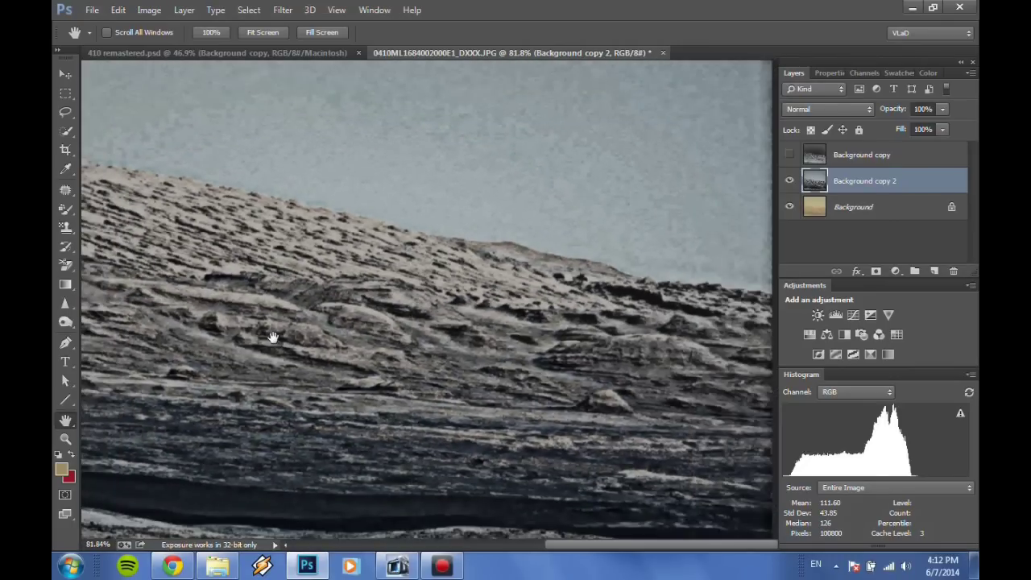
{"action": "scroll", "coordinate": [272, 337], "scroll_direction": "down", "scroll_amount": 3}
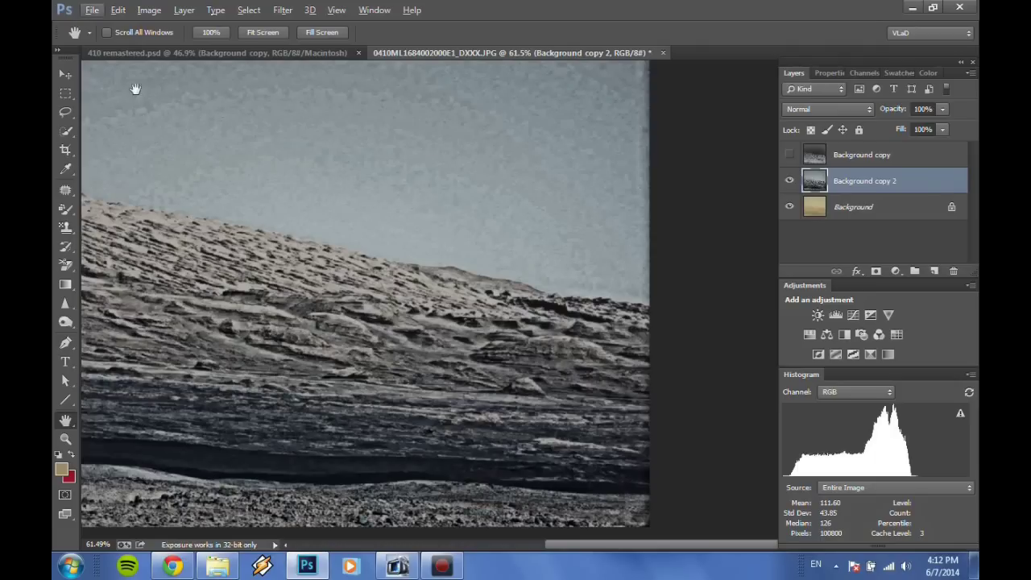
Rotate the whole image by 180°
{"action": "left_click", "coordinate": [149, 12]}
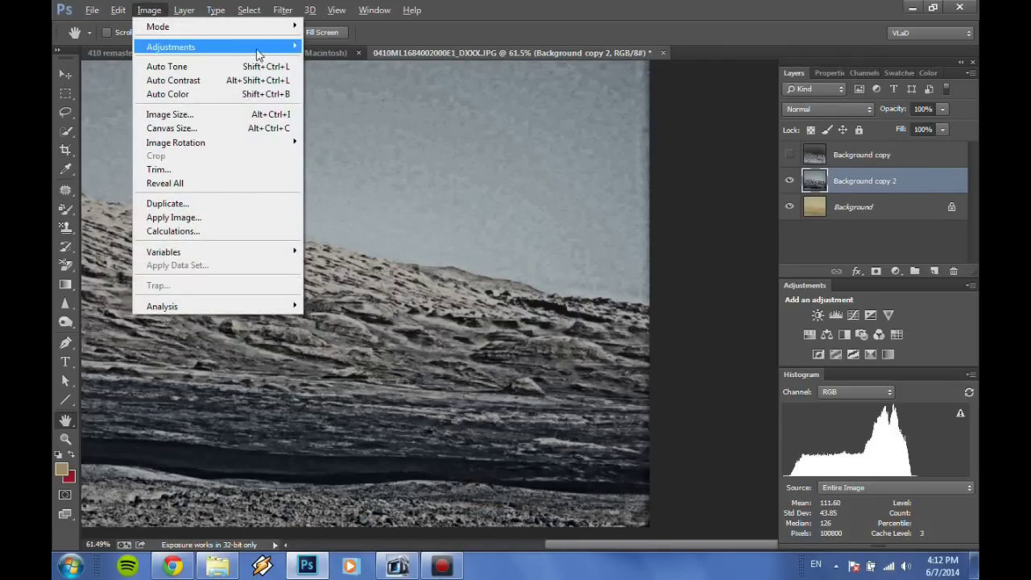
{"action": "mouse_move", "coordinate": [257, 49]}
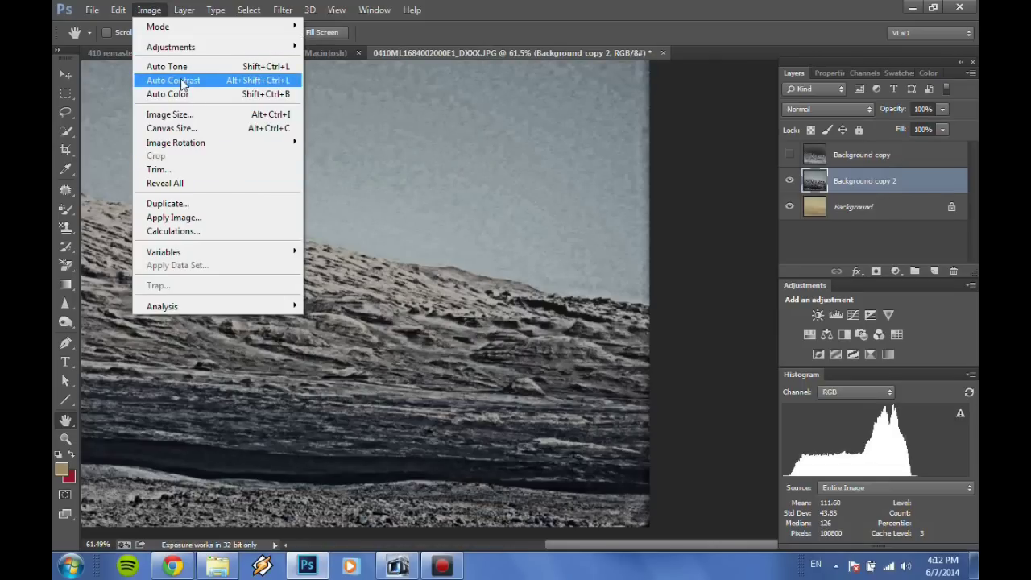
{"action": "mouse_move", "coordinate": [286, 143]}
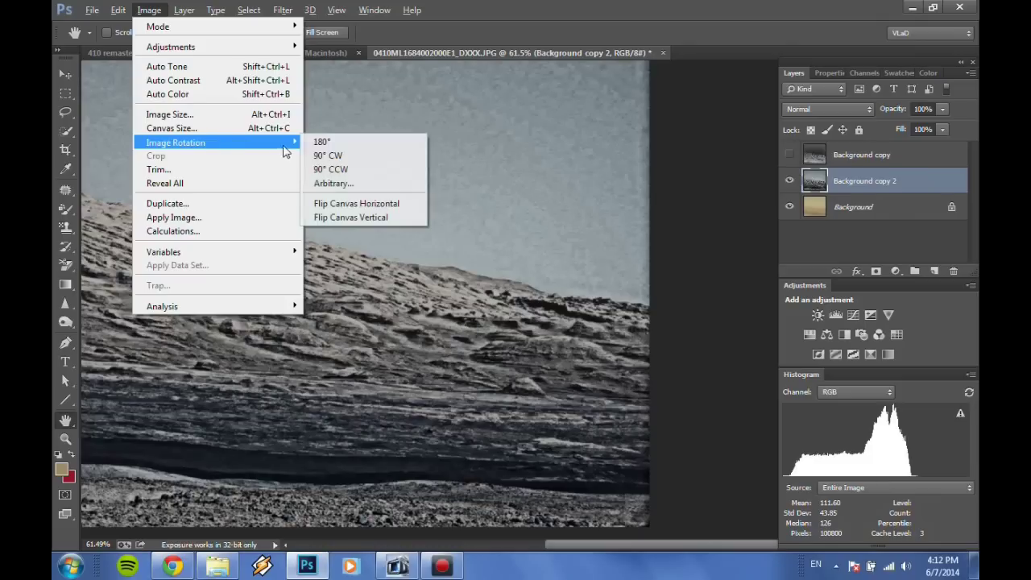
{"action": "left_click", "coordinate": [368, 142]}
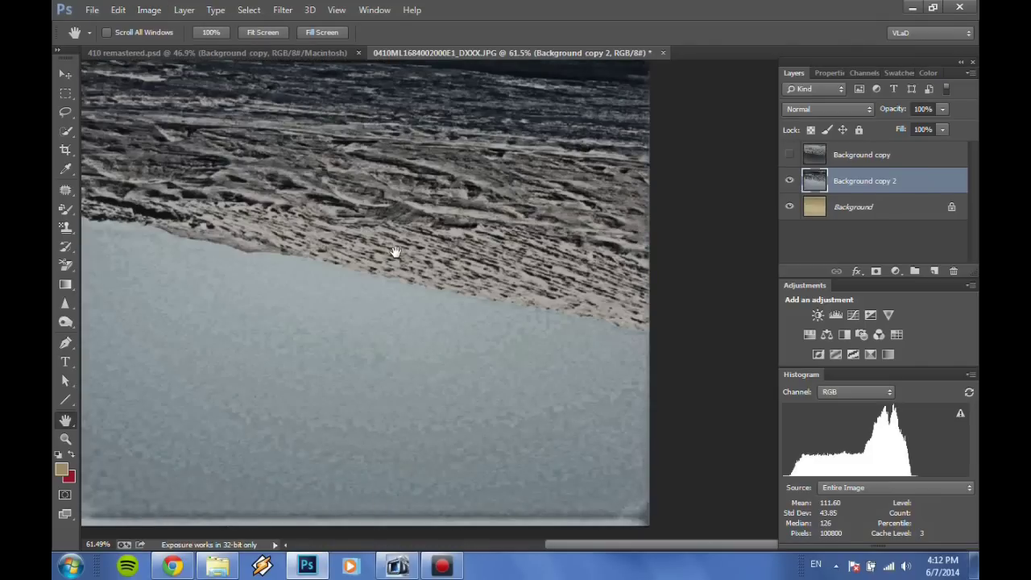
Inspect the rotated terrain along the horizon and invert the colors of the edited layer
{"action": "scroll", "coordinate": [233, 199], "scroll_direction": "up", "scroll_amount": 5}
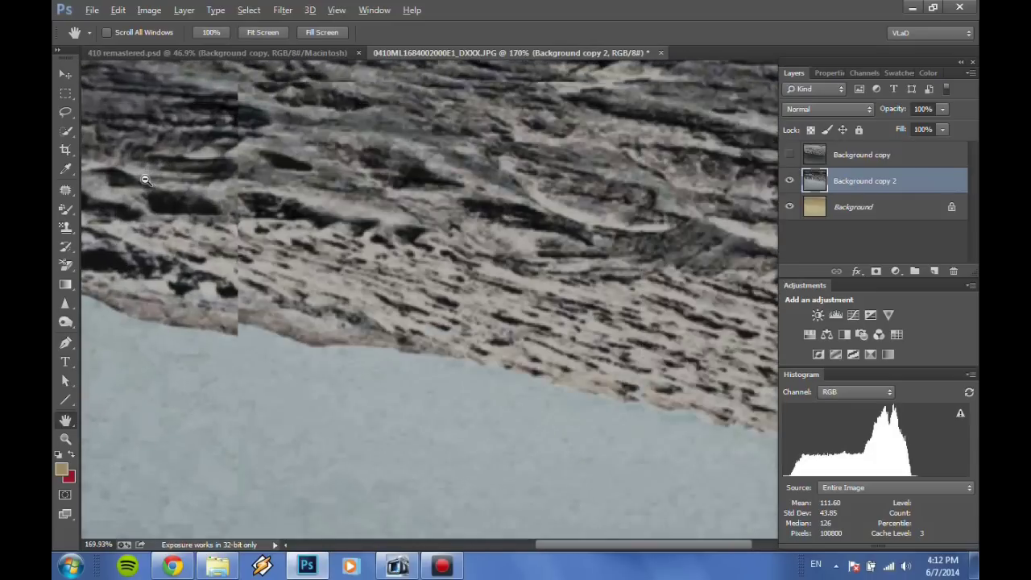
{"action": "scroll", "coordinate": [145, 179], "scroll_direction": "down", "scroll_amount": 3}
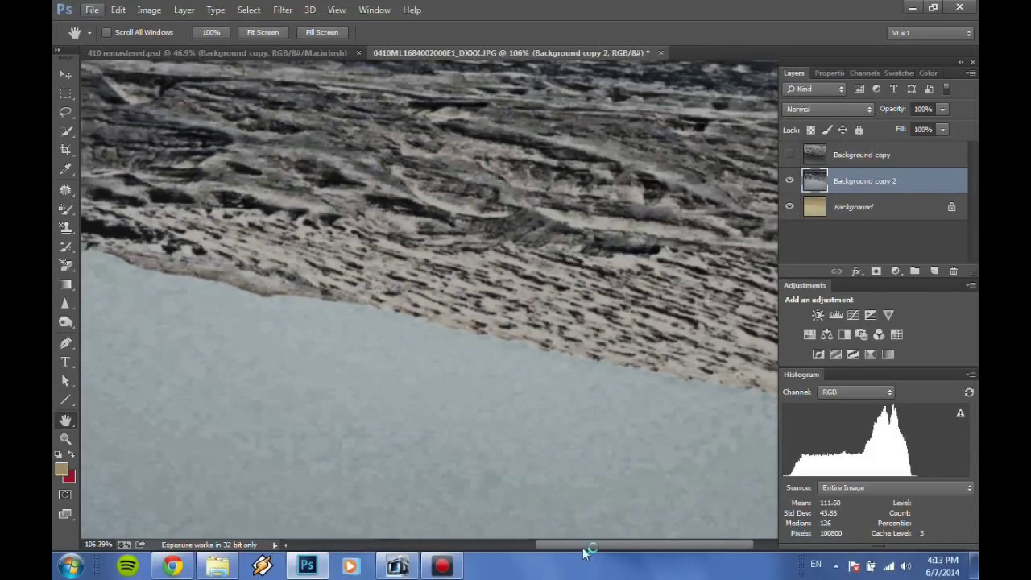
{"action": "scroll", "coordinate": [397, 367], "scroll_direction": "up", "scroll_amount": 5}
{"action": "scroll", "coordinate": [397, 367], "scroll_direction": "down", "scroll_amount": 4}
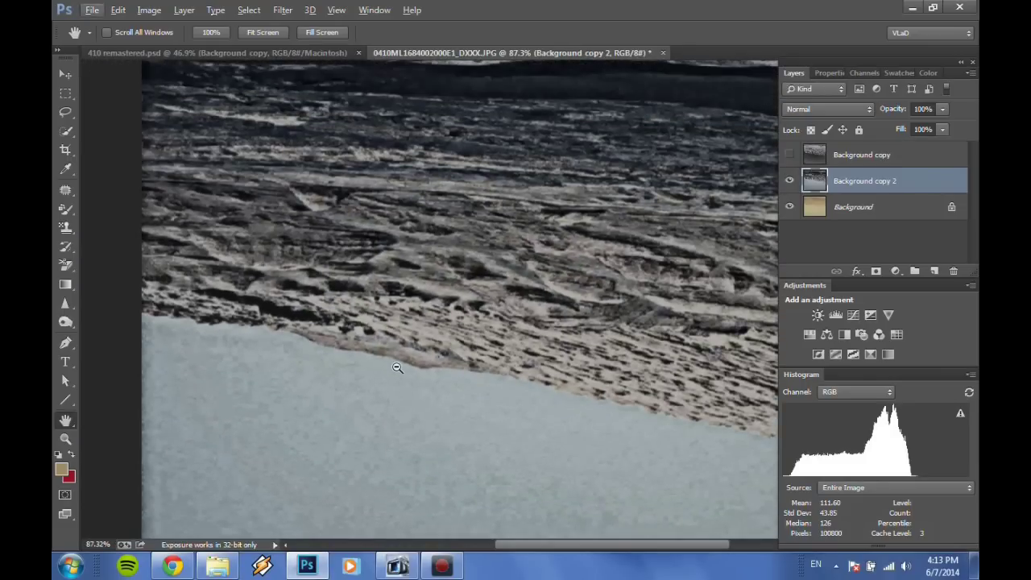
{"action": "scroll", "coordinate": [397, 367], "scroll_direction": "up", "scroll_amount": 1}
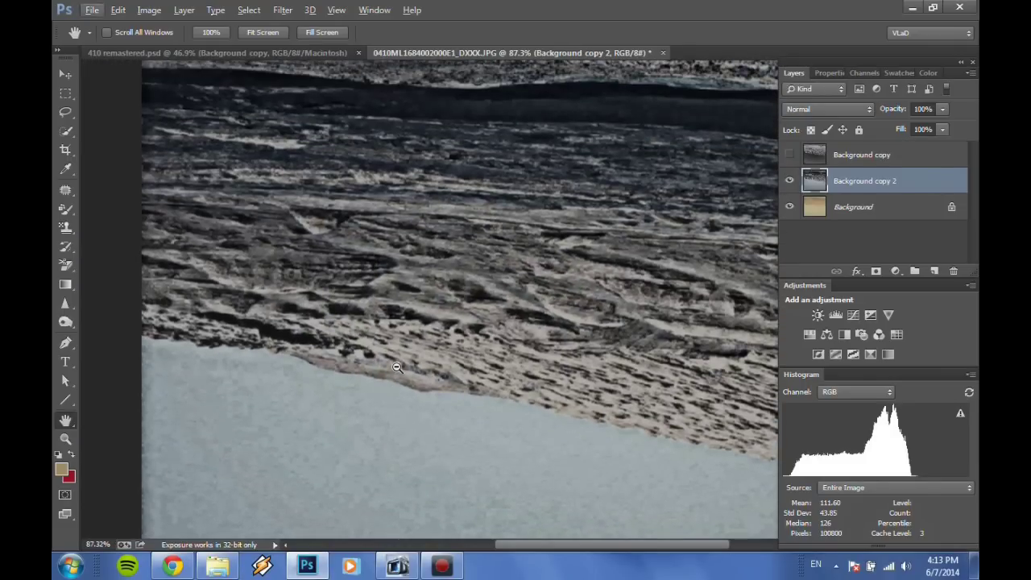
{"action": "left_click", "coordinate": [287, 10]}
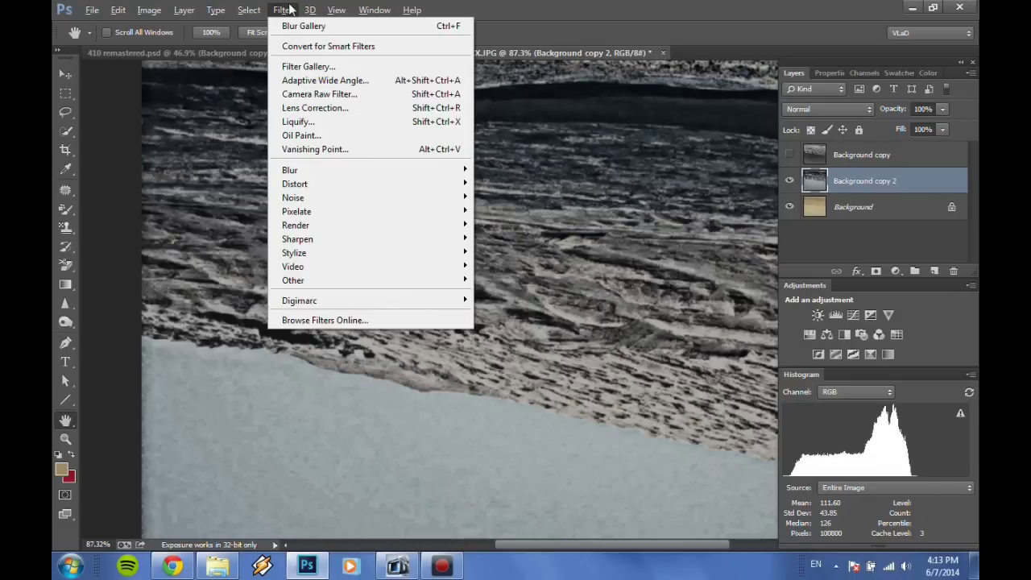
{"action": "left_click", "coordinate": [288, 9]}
{"action": "left_click", "coordinate": [149, 10]}
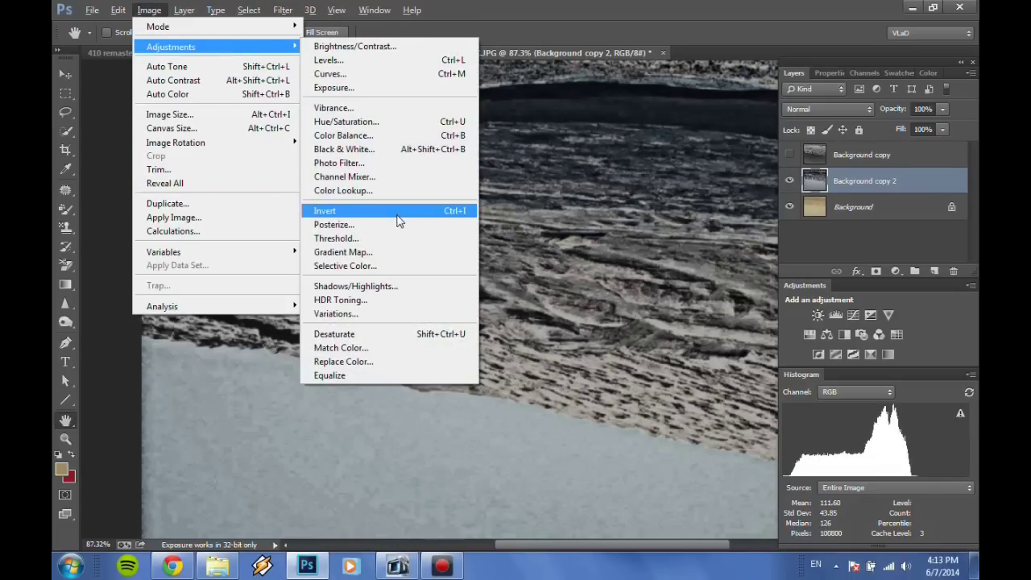
{"action": "left_click", "coordinate": [401, 212]}
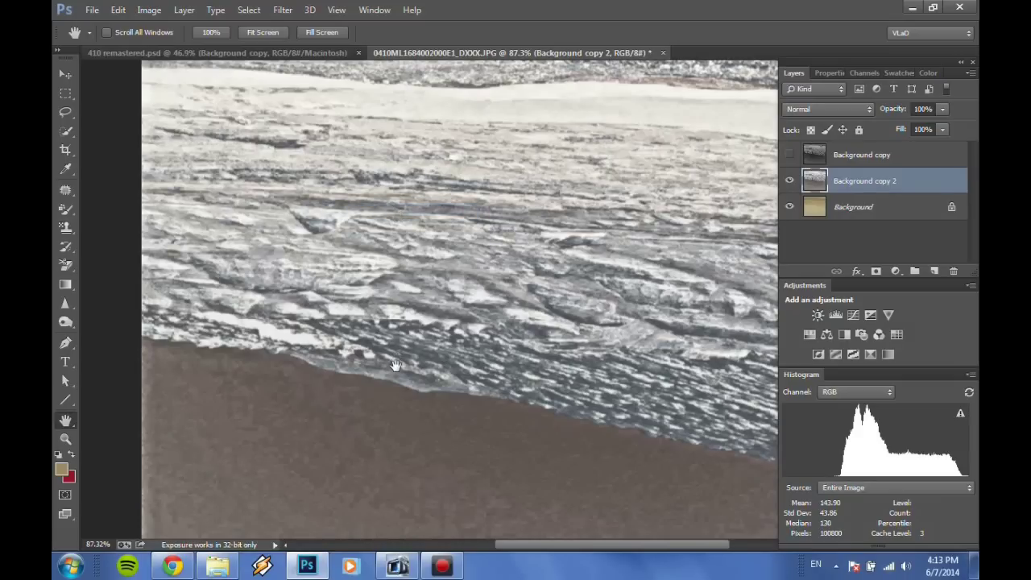
Start a Camera Raw Filter on the inverted layer with temperature -12, tint -14, exposure -0.90, contrast +31 and highlights +9
{"action": "scroll", "coordinate": [453, 421], "scroll_direction": "up", "scroll_amount": 5}
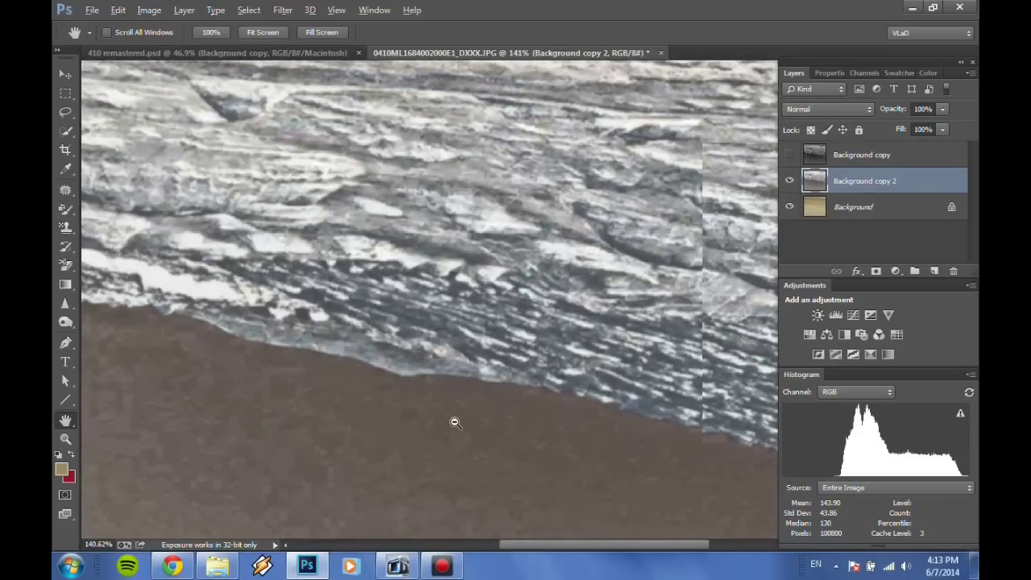
{"action": "scroll", "coordinate": [435, 344], "scroll_direction": "down", "scroll_amount": 1}
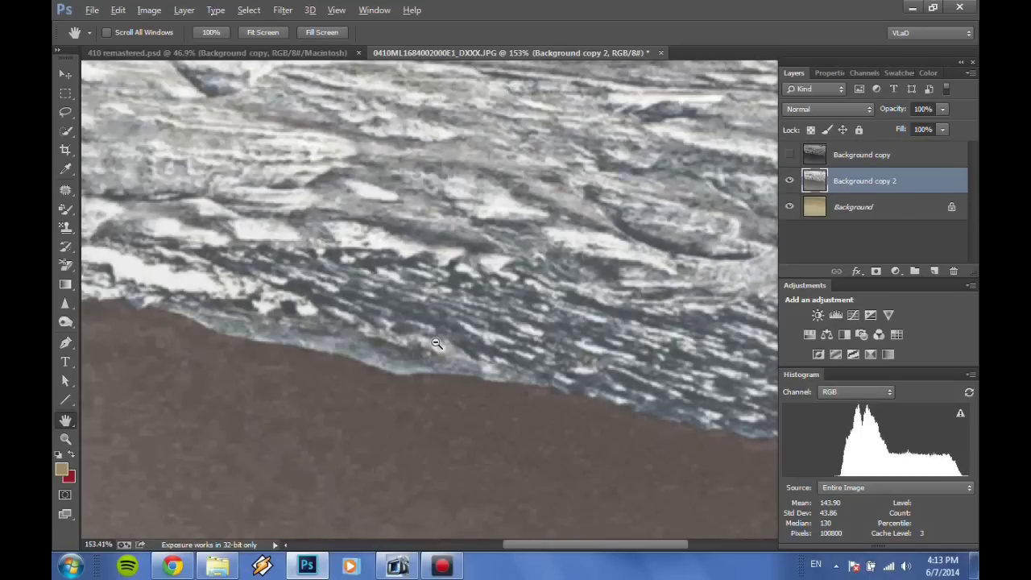
{"action": "scroll", "coordinate": [436, 344], "scroll_direction": "down", "scroll_amount": 1}
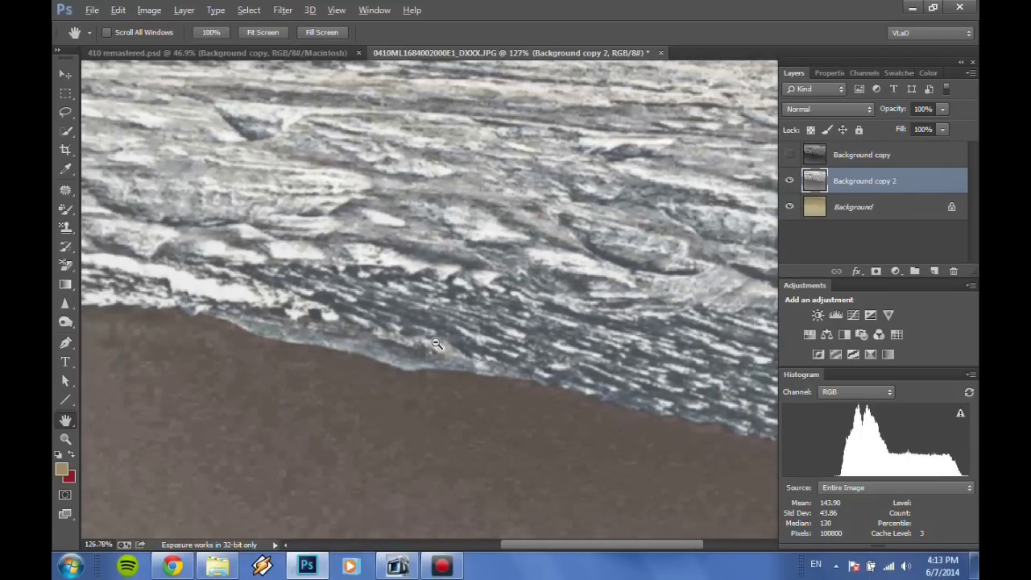
{"action": "scroll", "coordinate": [436, 344], "scroll_direction": "down", "scroll_amount": 3}
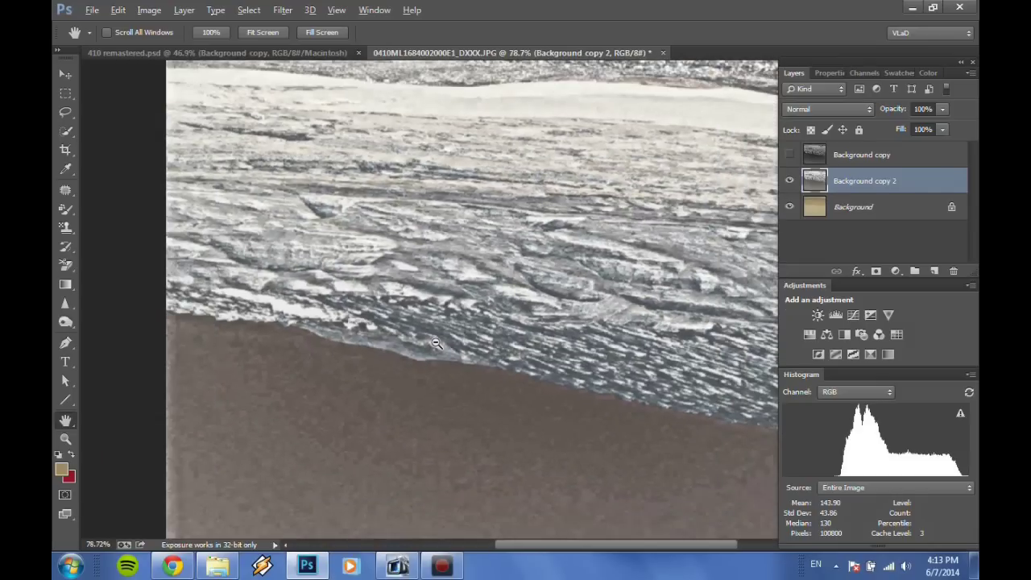
{"action": "scroll", "coordinate": [440, 324], "scroll_direction": "up", "scroll_amount": 2}
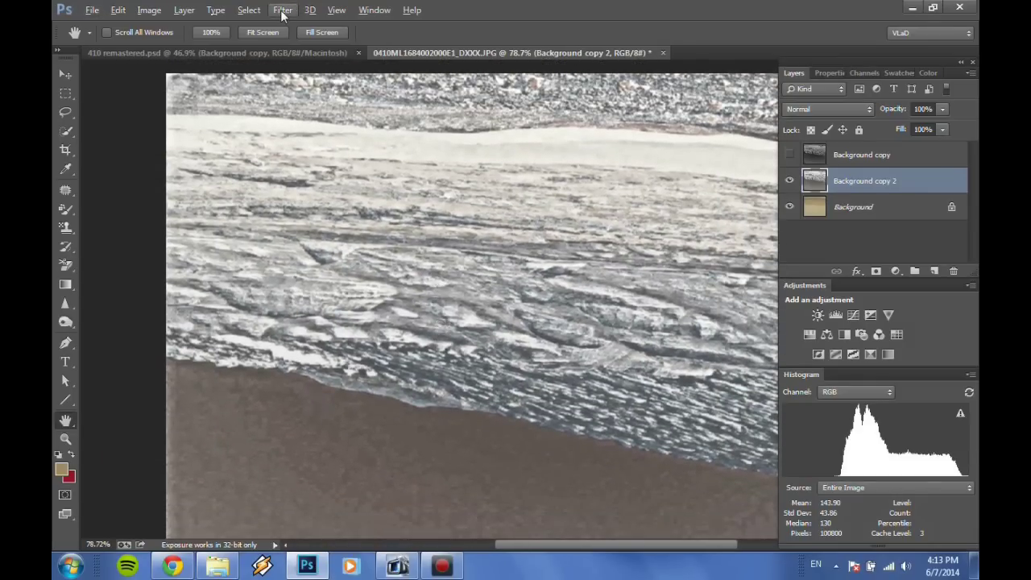
{"action": "left_click", "coordinate": [282, 11]}
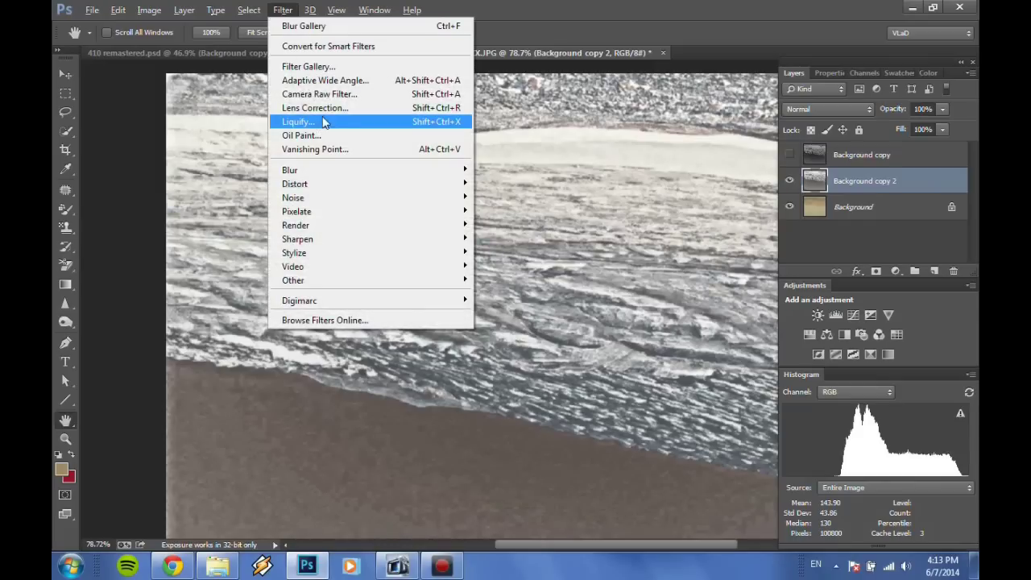
{"action": "left_click", "coordinate": [367, 102]}
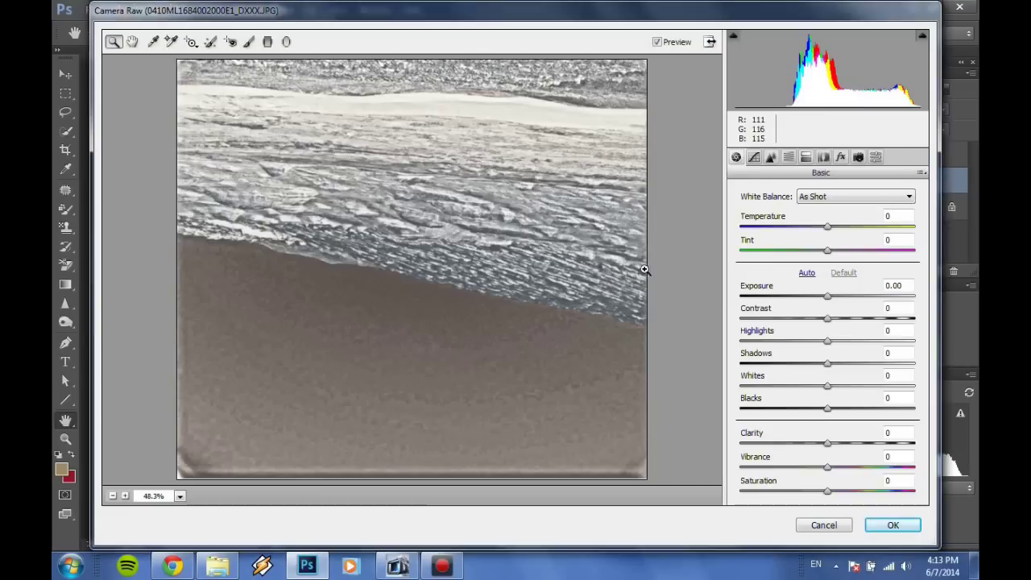
{"action": "left_click_drag", "start_coordinate": [830, 232], "coordinate": [814, 251]}
{"action": "left_click_drag", "start_coordinate": [828, 297], "coordinate": [839, 343]}
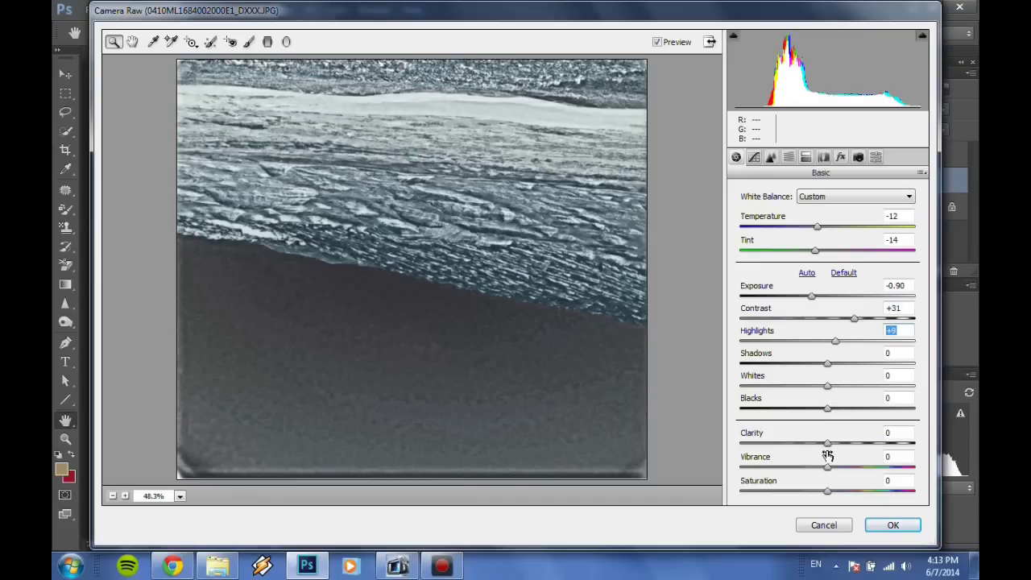
Set clarity to +63, vibrance to +13 and saturation to -39, and apply the Camera Raw filter to the layer
{"action": "left_click_drag", "start_coordinate": [827, 440], "coordinate": [884, 445]}
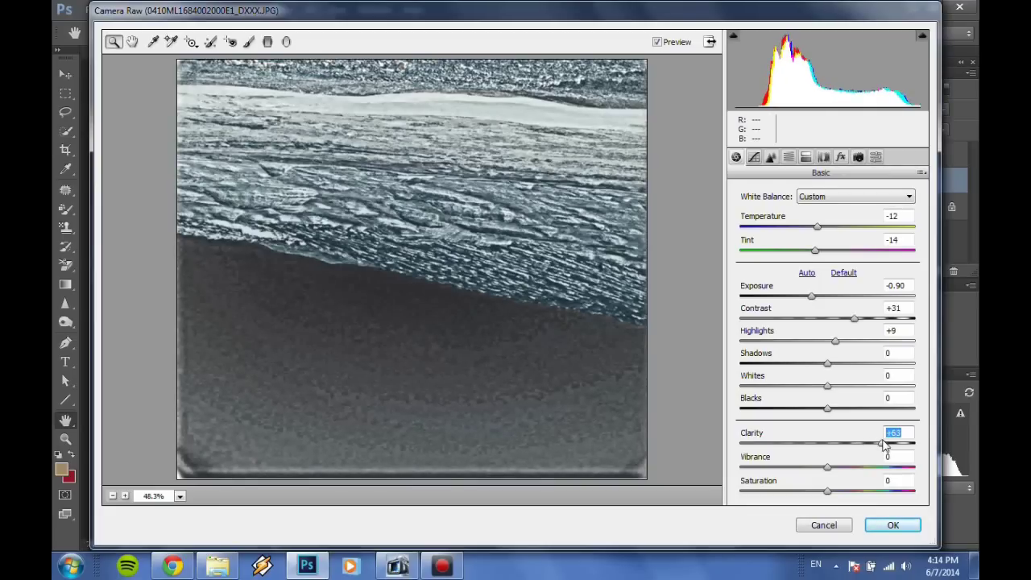
{"action": "left_click_drag", "start_coordinate": [828, 469], "coordinate": [838, 472]}
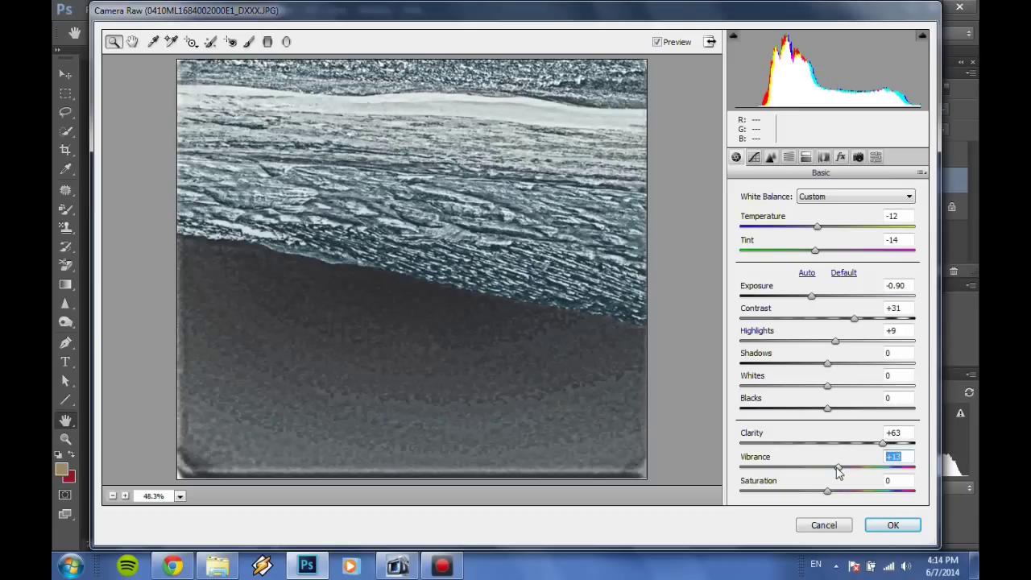
{"action": "left_click_drag", "start_coordinate": [828, 495], "coordinate": [794, 495]}
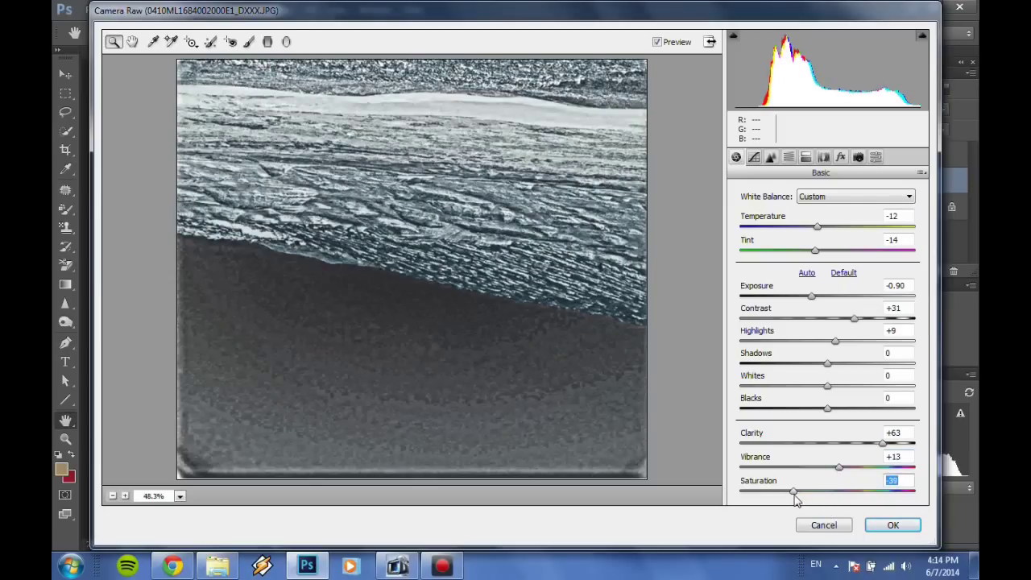
{"action": "left_click", "coordinate": [903, 529]}
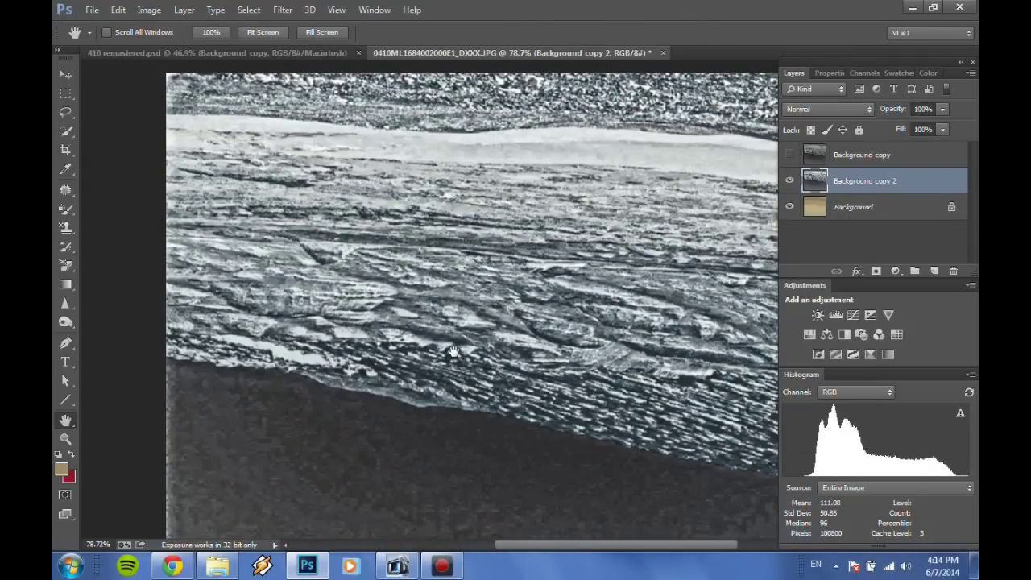
Examine the filtered terrain both as a whole and up close along the boundary between the rocky slope and the dark sky
{"action": "scroll", "coordinate": [463, 315], "scroll_direction": "down", "scroll_amount": 5}
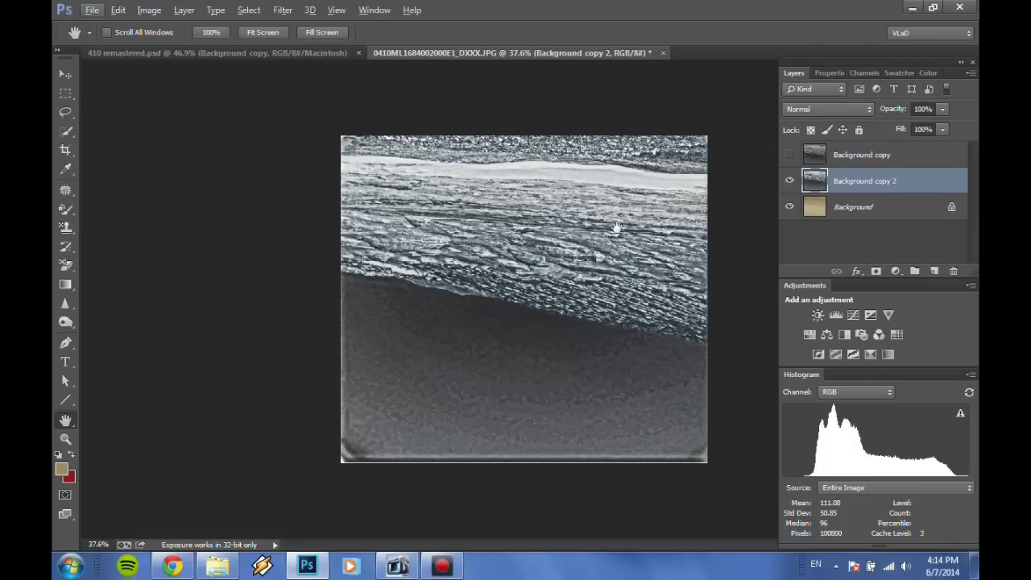
{"action": "scroll", "coordinate": [492, 256], "scroll_direction": "up", "scroll_amount": 5}
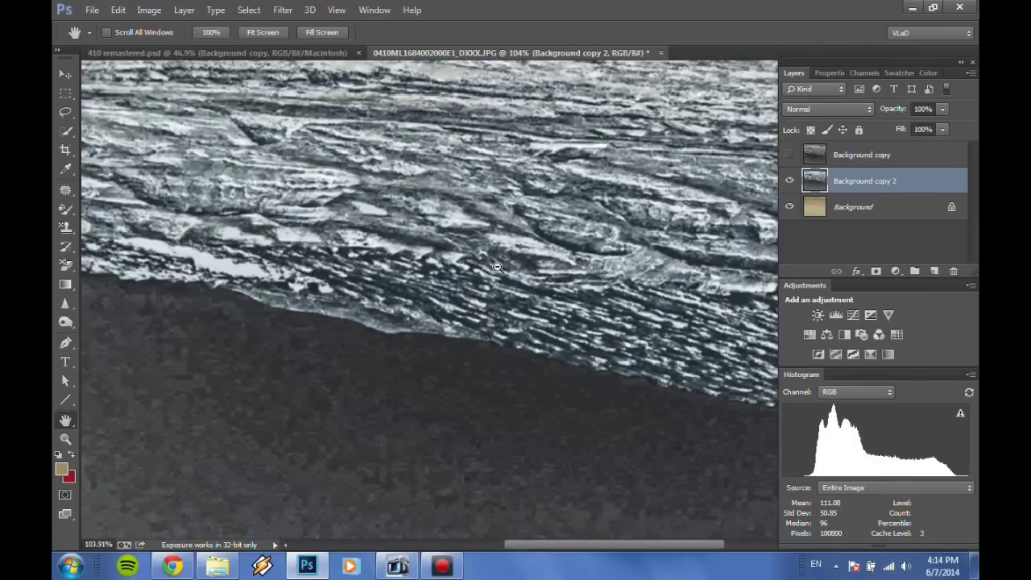
{"action": "scroll", "coordinate": [489, 253], "scroll_direction": "down", "scroll_amount": 4}
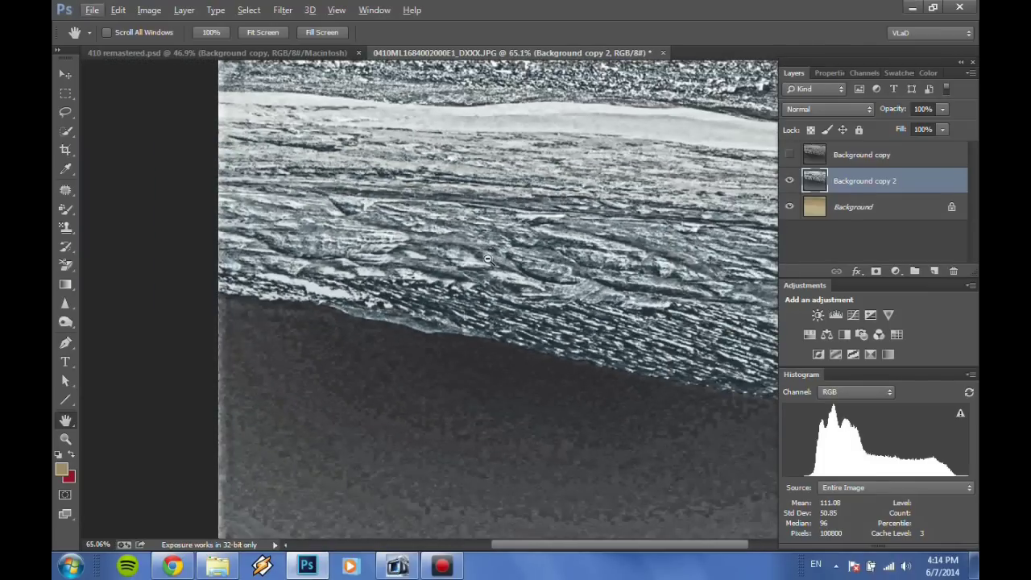
{"action": "scroll", "coordinate": [487, 258], "scroll_direction": "down", "scroll_amount": 1}
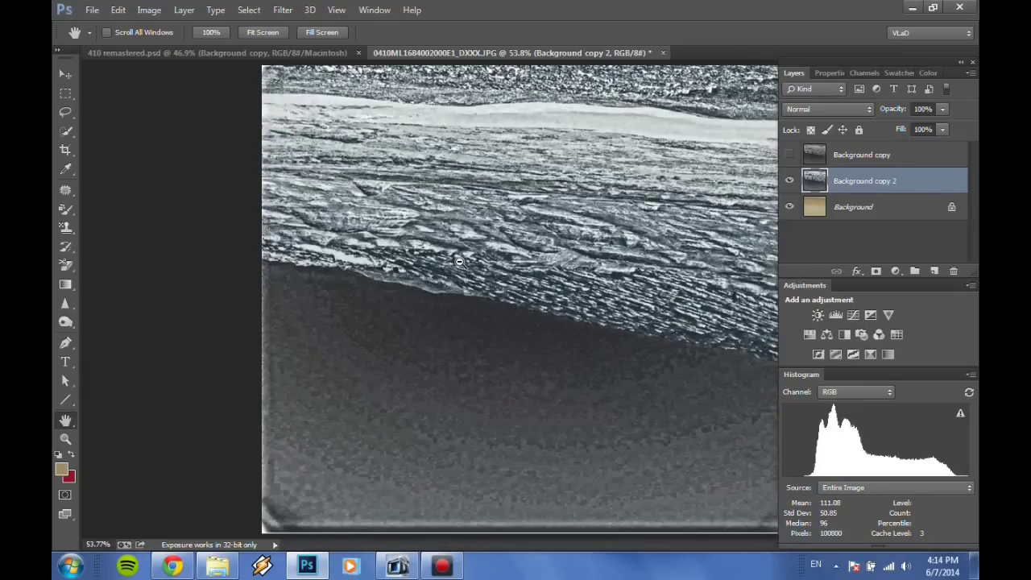
{"action": "scroll", "coordinate": [459, 261], "scroll_direction": "down", "scroll_amount": 1}
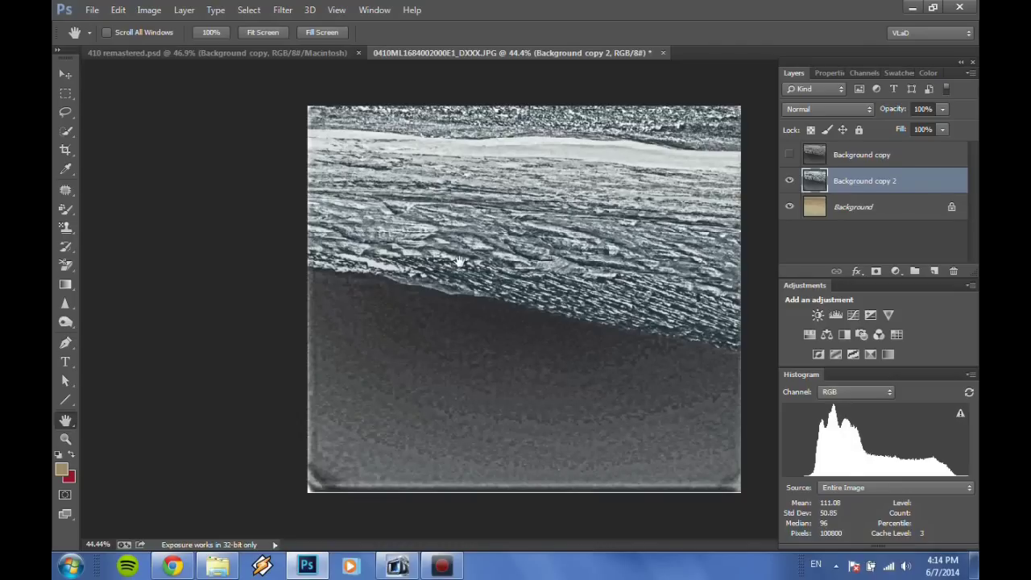
{"action": "scroll", "coordinate": [459, 261], "scroll_direction": "up", "scroll_amount": 4}
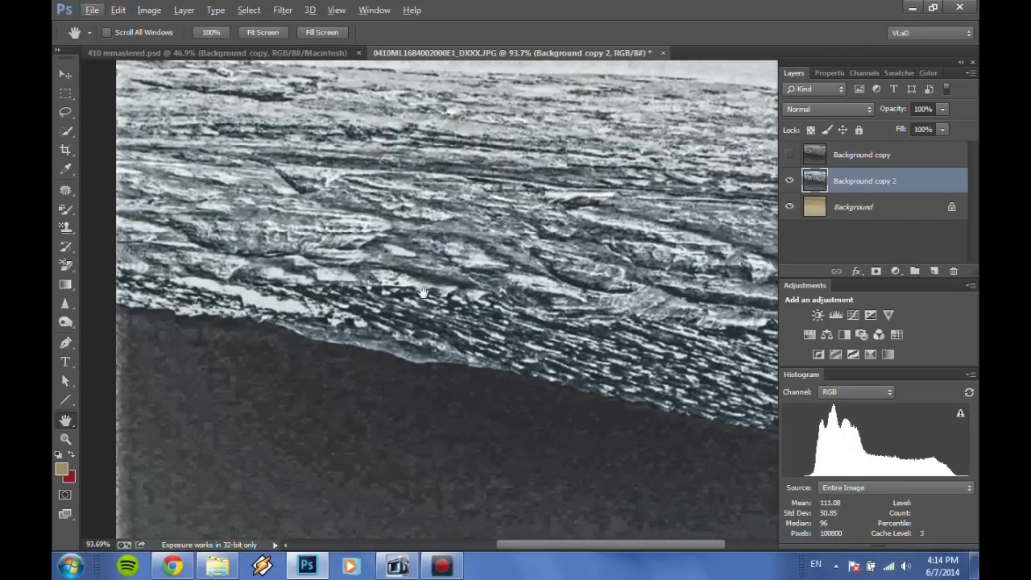
{"action": "scroll", "coordinate": [423, 292], "scroll_direction": "down", "scroll_amount": 4}
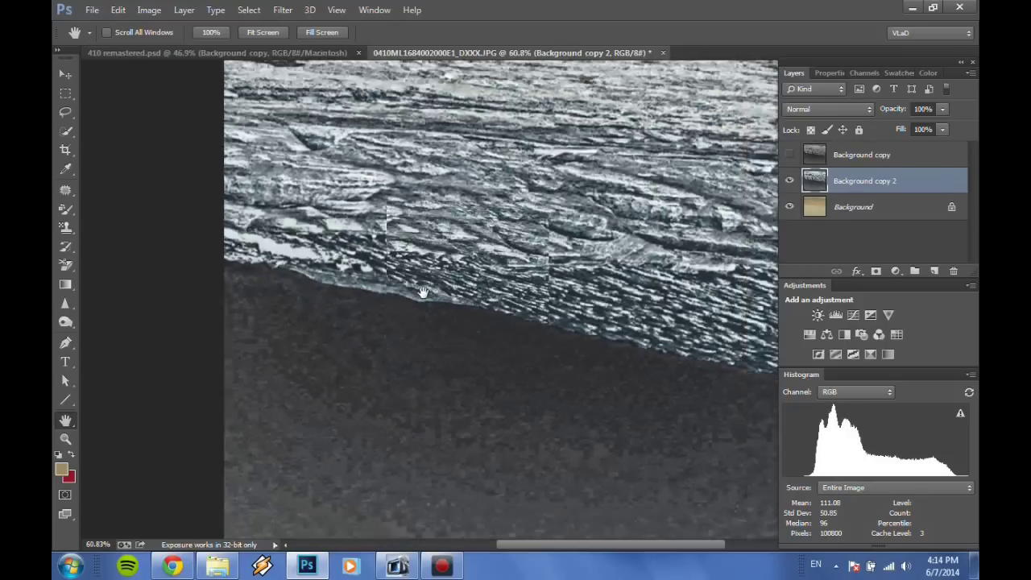